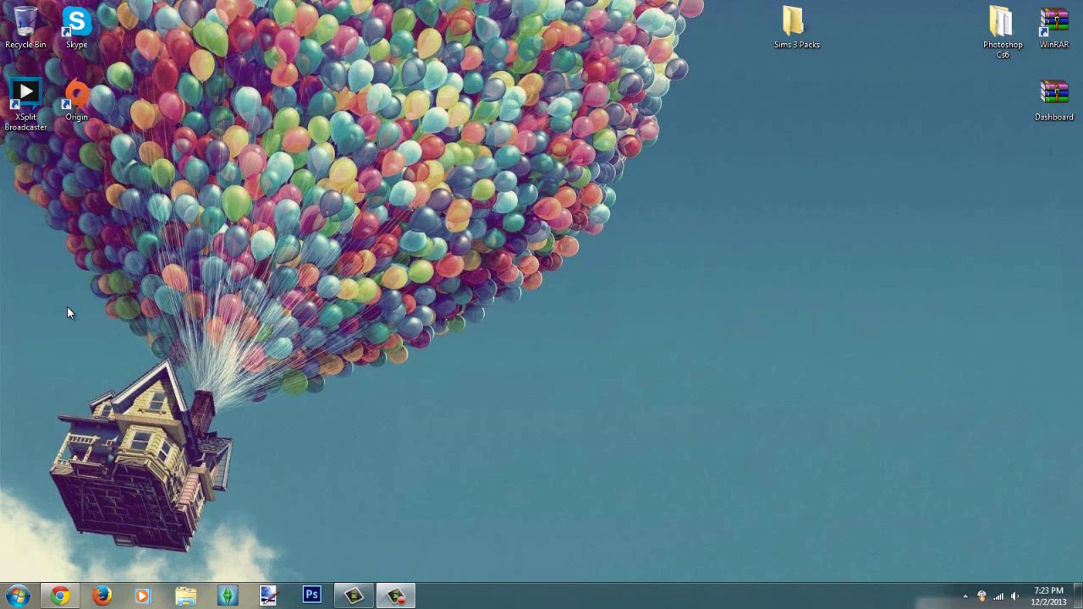
Switch to Chrome and examine the Sims 3 Pack Multi-Extracter description, permanently dismissing the Windows prompt while keeping the current color scheme
{"action": "left_click", "coordinate": [59, 596]}
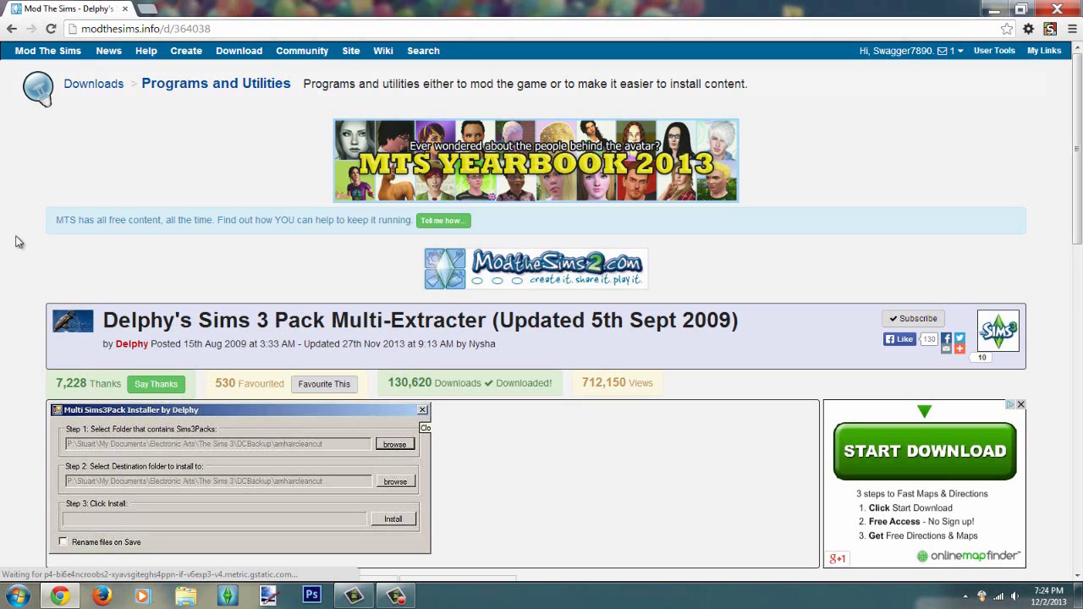
{"action": "scroll", "coordinate": [15, 243], "scroll_direction": "down", "scroll_amount": 10}
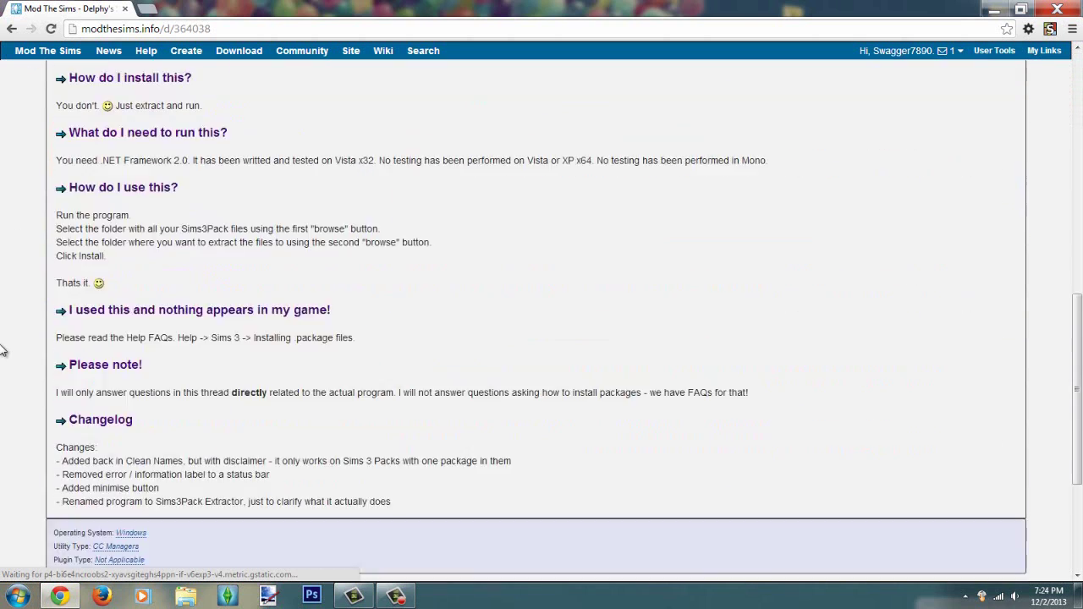
{"action": "scroll", "coordinate": [4, 364], "scroll_direction": "up", "scroll_amount": 4}
{"action": "scroll", "coordinate": [4, 368], "scroll_direction": "up", "scroll_amount": 8}
{"action": "scroll", "coordinate": [6, 364], "scroll_direction": "down", "scroll_amount": 5}
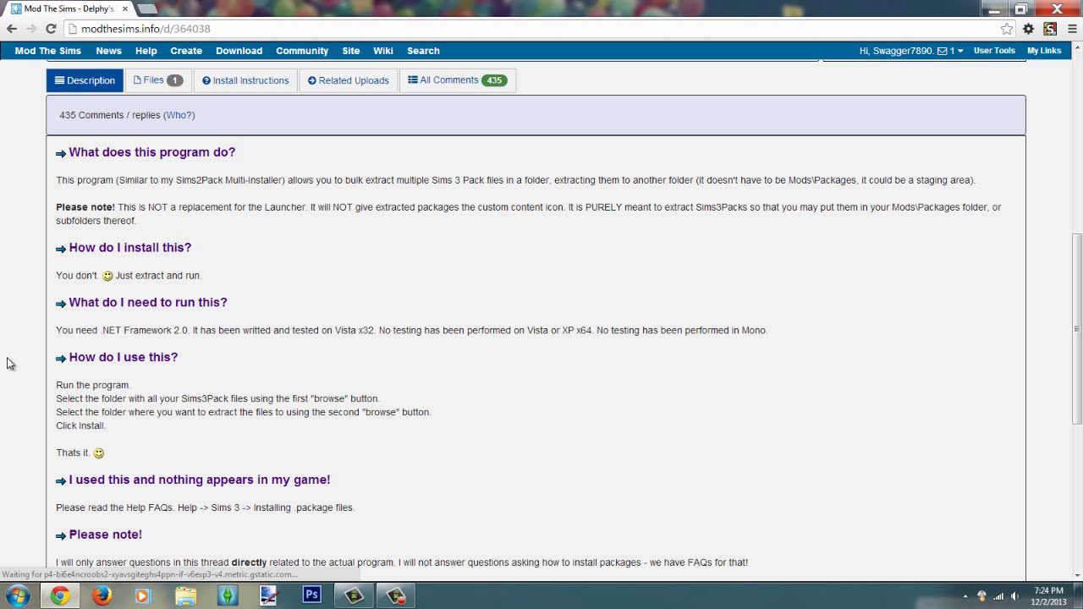
{"action": "scroll", "coordinate": [4, 372], "scroll_direction": "down", "scroll_amount": 3}
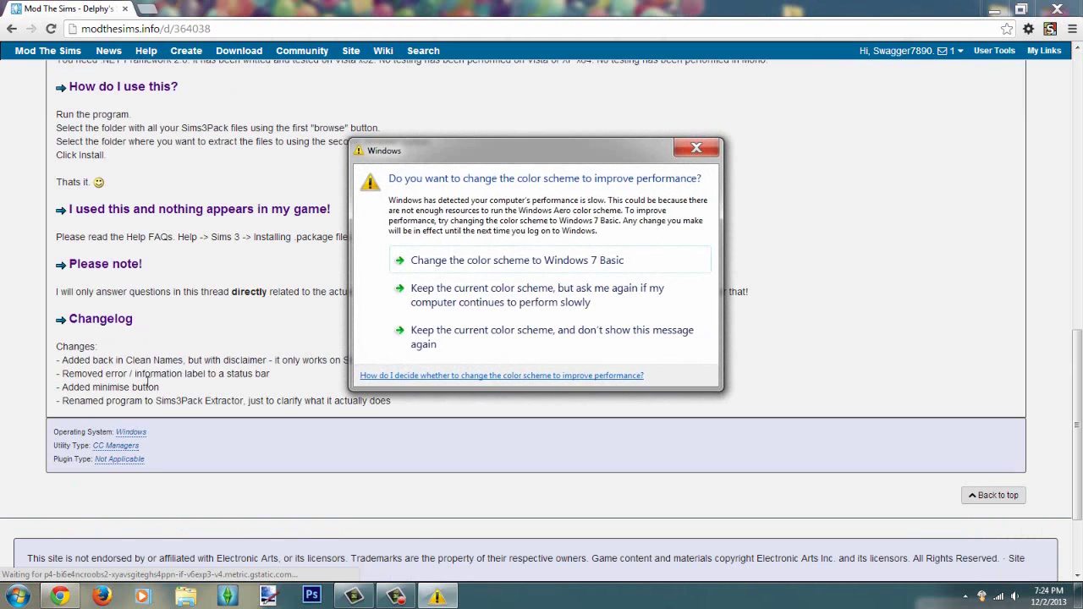
{"action": "left_click", "coordinate": [510, 347]}
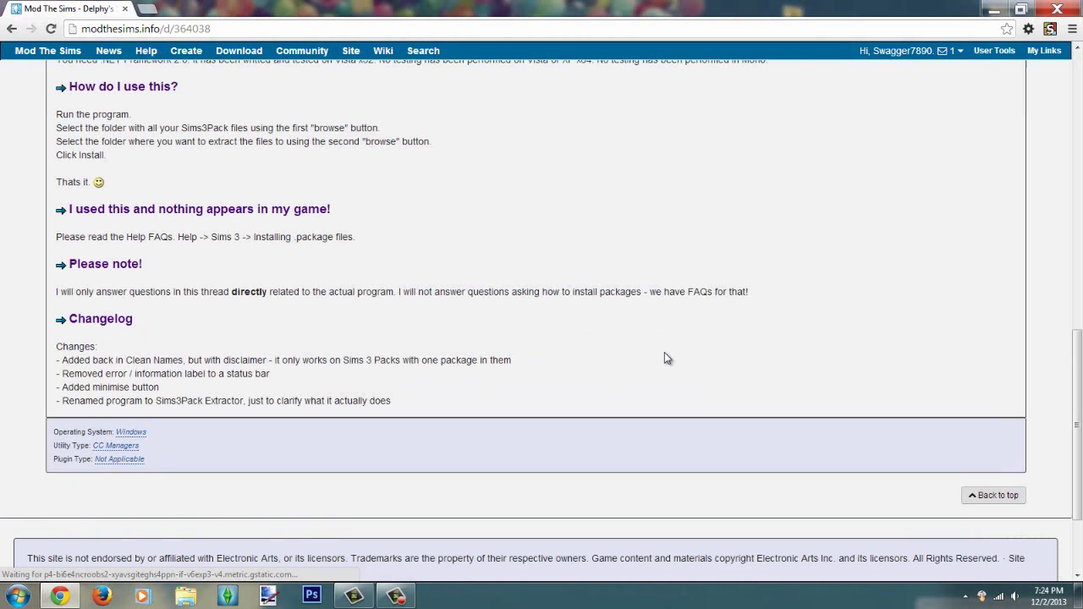
{"action": "scroll", "coordinate": [664, 350], "scroll_direction": "up", "scroll_amount": 3}
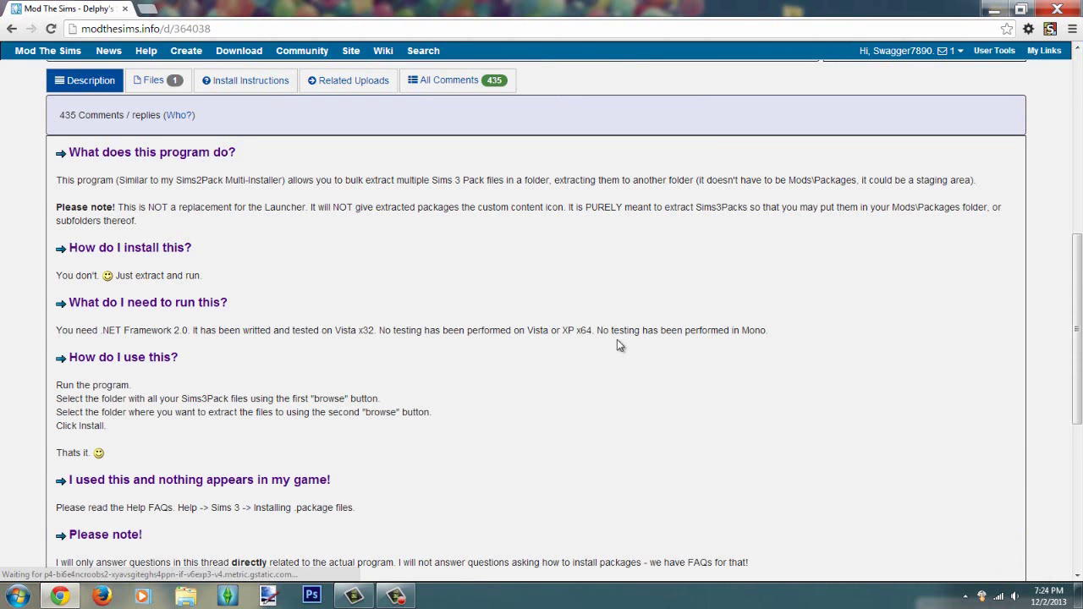
{"action": "scroll", "coordinate": [559, 368], "scroll_direction": "up", "scroll_amount": 5}
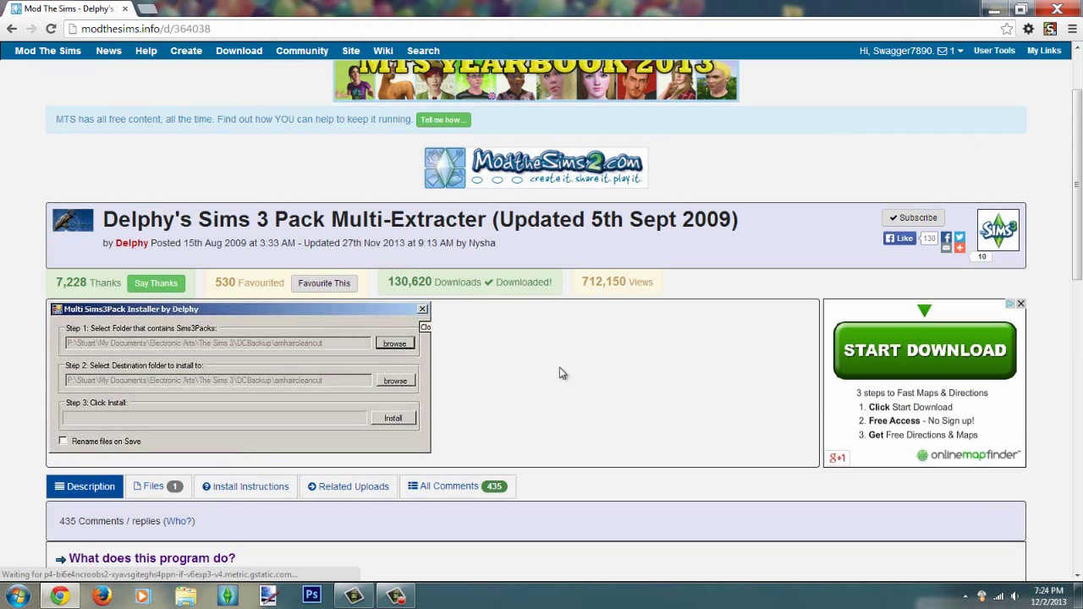
{"action": "scroll", "coordinate": [559, 369], "scroll_direction": "down", "scroll_amount": 6}
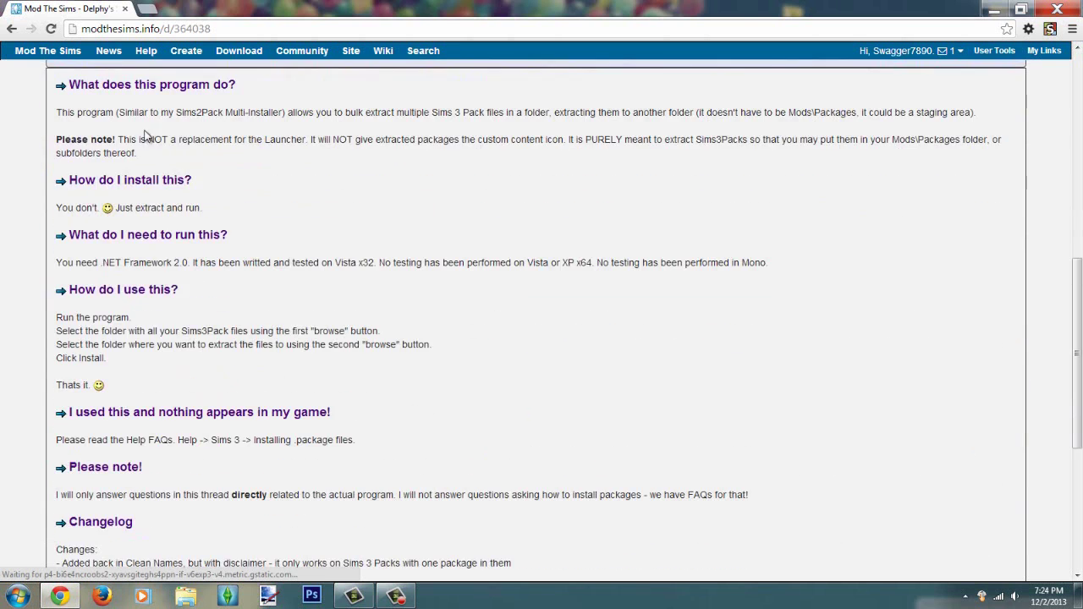
Download Sims3Pack Multi Installer.rar from the page's files list and open the downloaded archive in WinRAR
{"action": "scroll", "coordinate": [145, 137], "scroll_direction": "up", "scroll_amount": 1}
{"action": "left_click", "coordinate": [154, 145]}
{"action": "scroll", "coordinate": [127, 245], "scroll_direction": "down", "scroll_amount": 1}
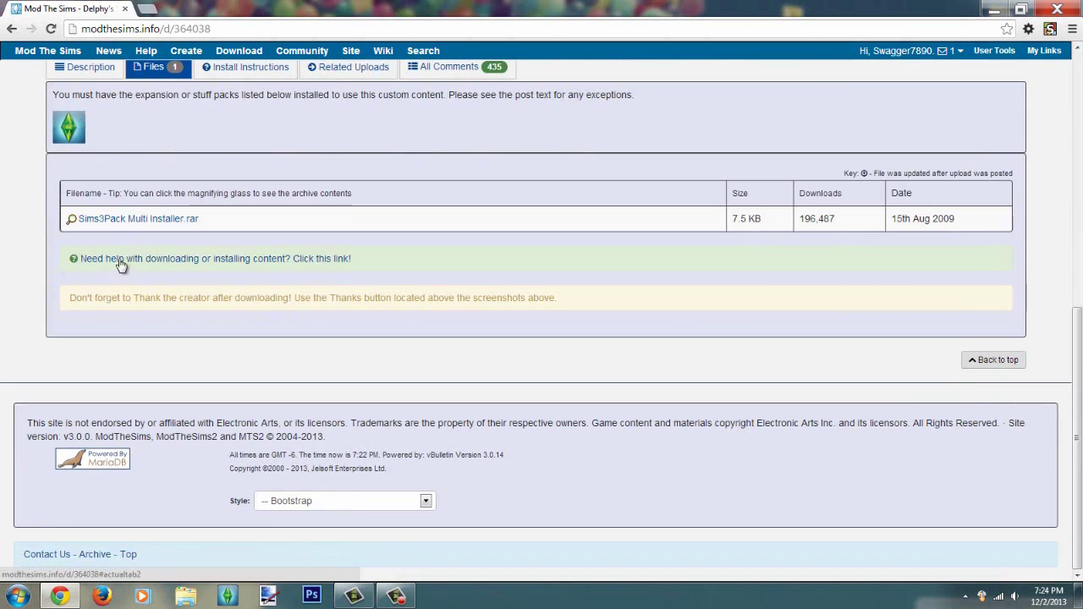
{"action": "left_click", "coordinate": [136, 220]}
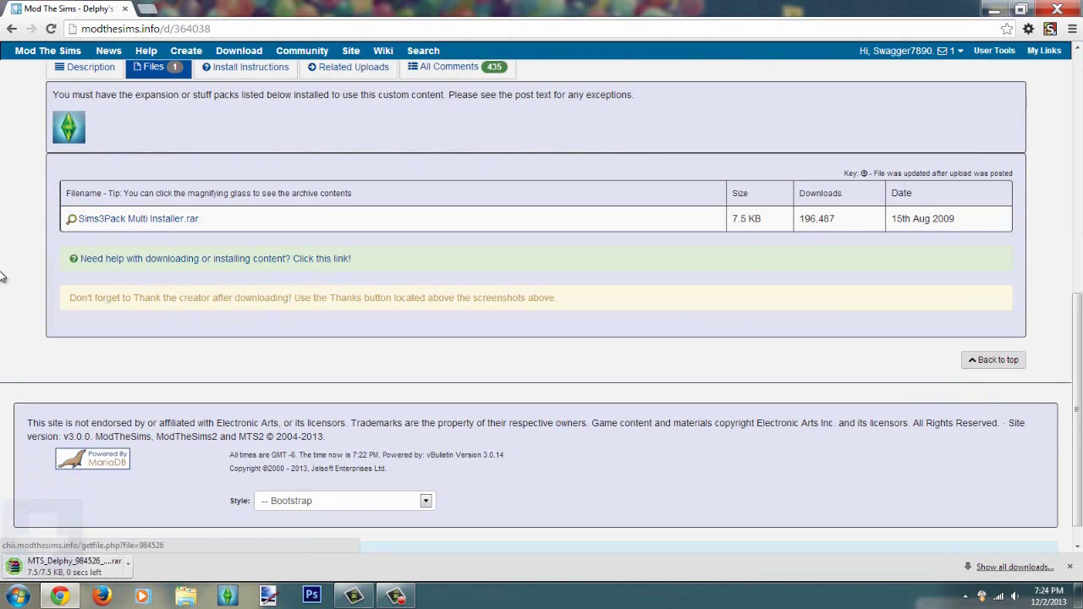
{"action": "left_click", "coordinate": [68, 568]}
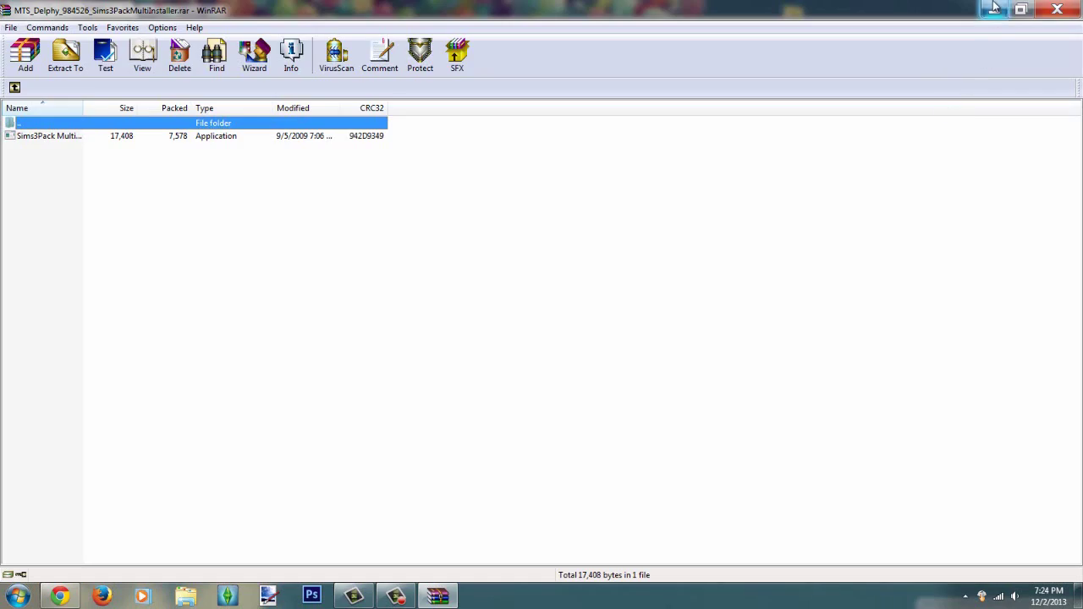
Shrink the WinRAR window to uncover the desktop and copy the MTS_Delphy archive there from the Downloads folder
{"action": "left_click", "coordinate": [994, 9]}
{"action": "left_click", "coordinate": [994, 8]}
{"action": "left_click", "coordinate": [438, 597]}
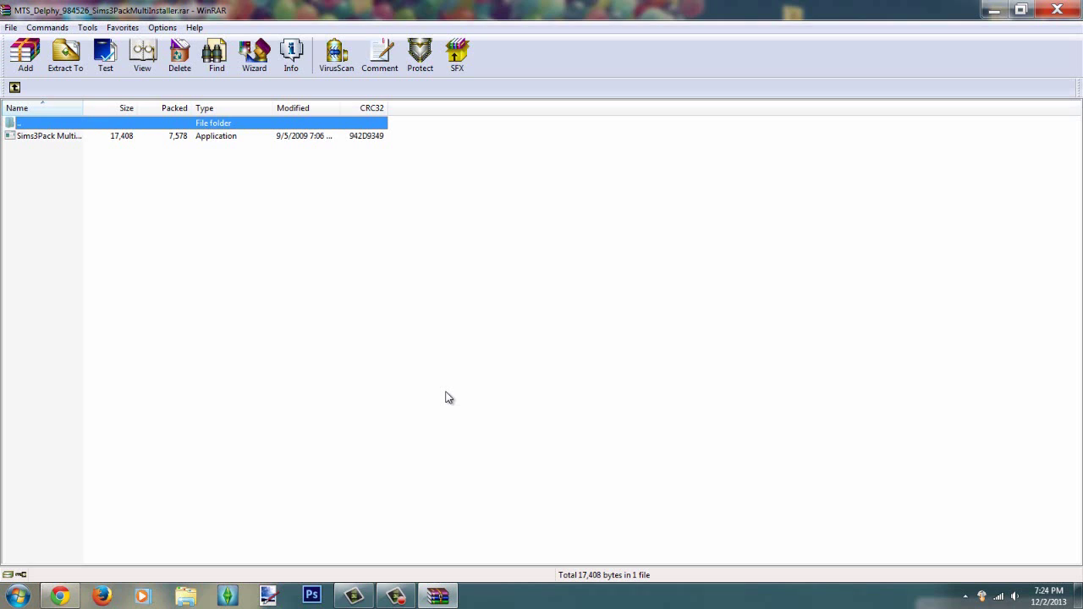
{"action": "left_click_drag", "start_coordinate": [247, 6], "coordinate": [286, 84]}
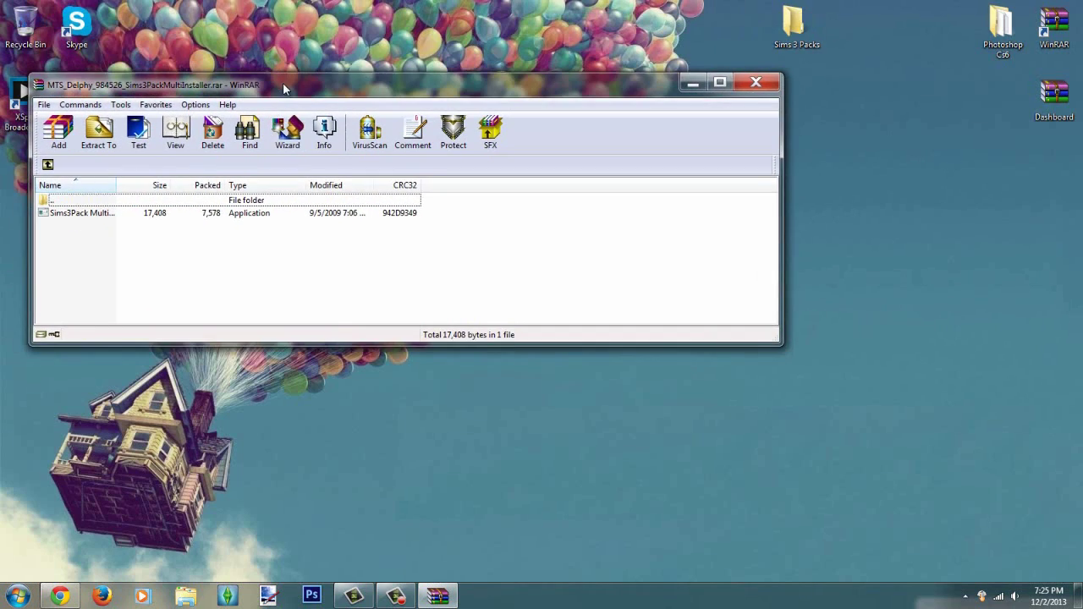
{"action": "left_click", "coordinate": [50, 167]}
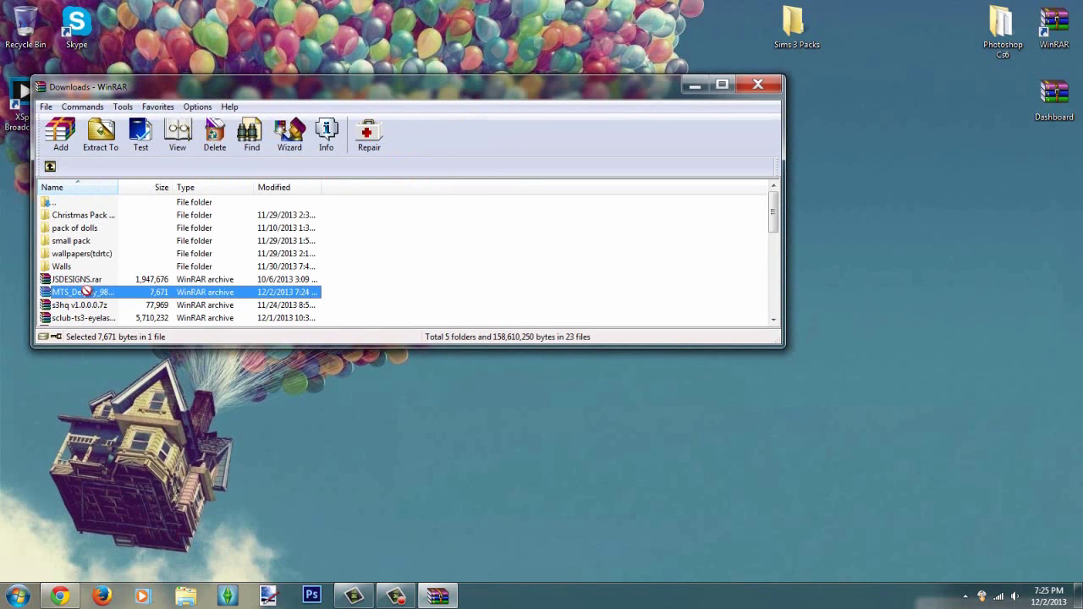
{"action": "left_click_drag", "start_coordinate": [1001, 113], "coordinate": [1001, 105]}
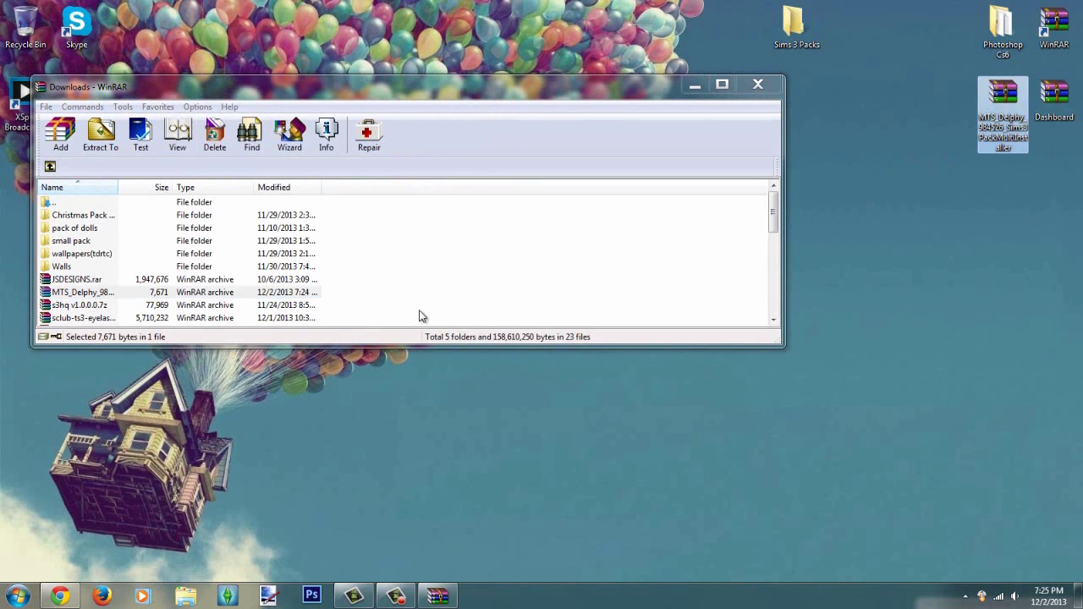
Open the MTS_Delphy archive from the desktop and run the Sims3Pack Multi Installer application inside it
{"action": "left_click", "coordinate": [542, 271]}
{"action": "double_click", "coordinate": [999, 97]}
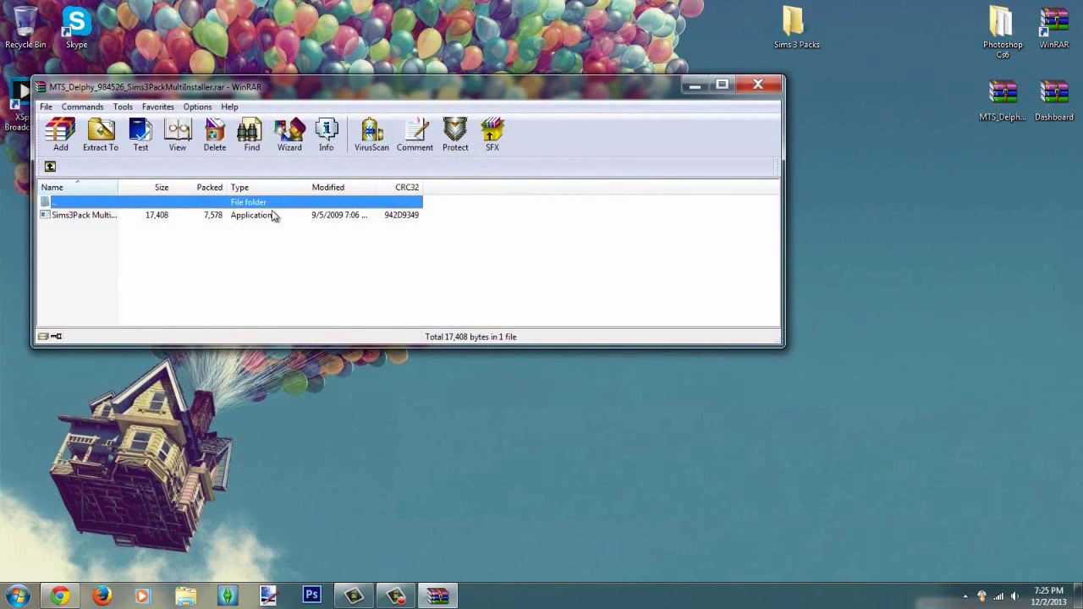
{"action": "left_click", "coordinate": [722, 83]}
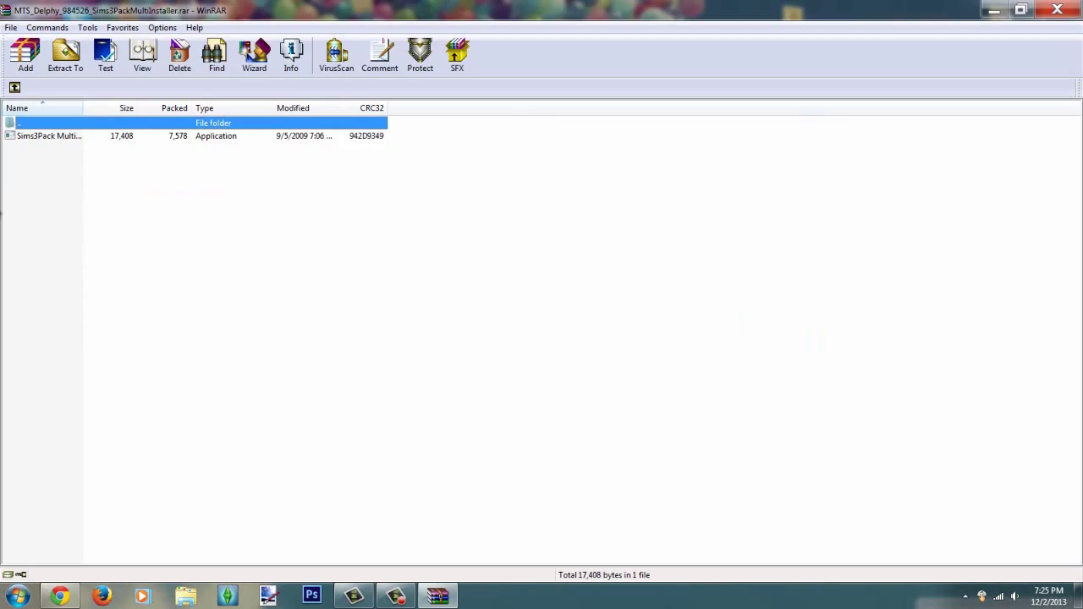
{"action": "double_click", "coordinate": [29, 140]}
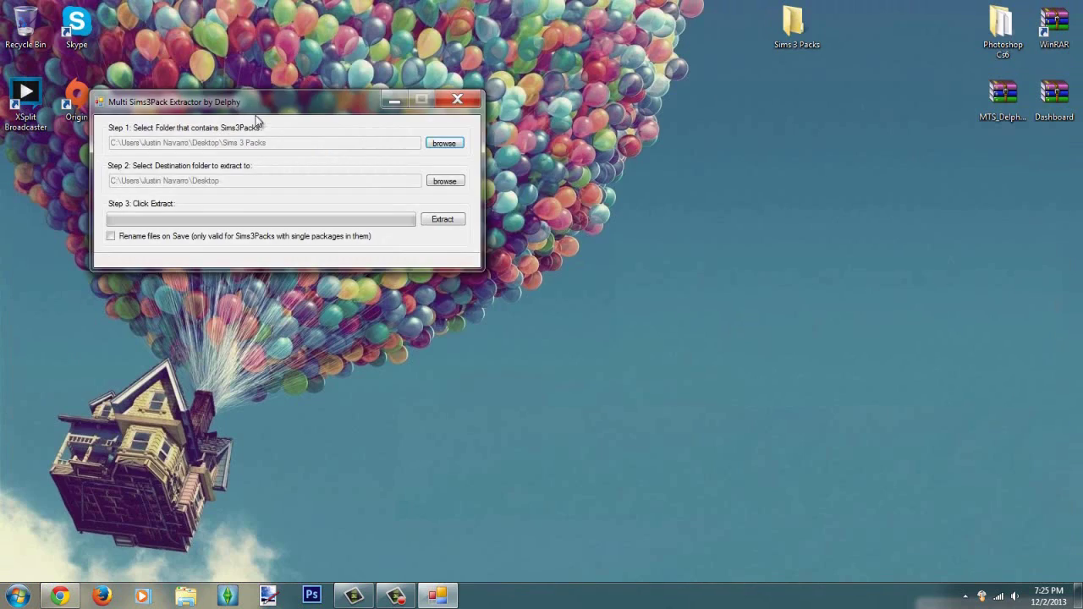
Move the extractor window to the middle of the desktop and choose Sims 3 Packs as the folder containing the Sims3Packs
{"action": "left_click_drag", "start_coordinate": [292, 108], "coordinate": [555, 226]}
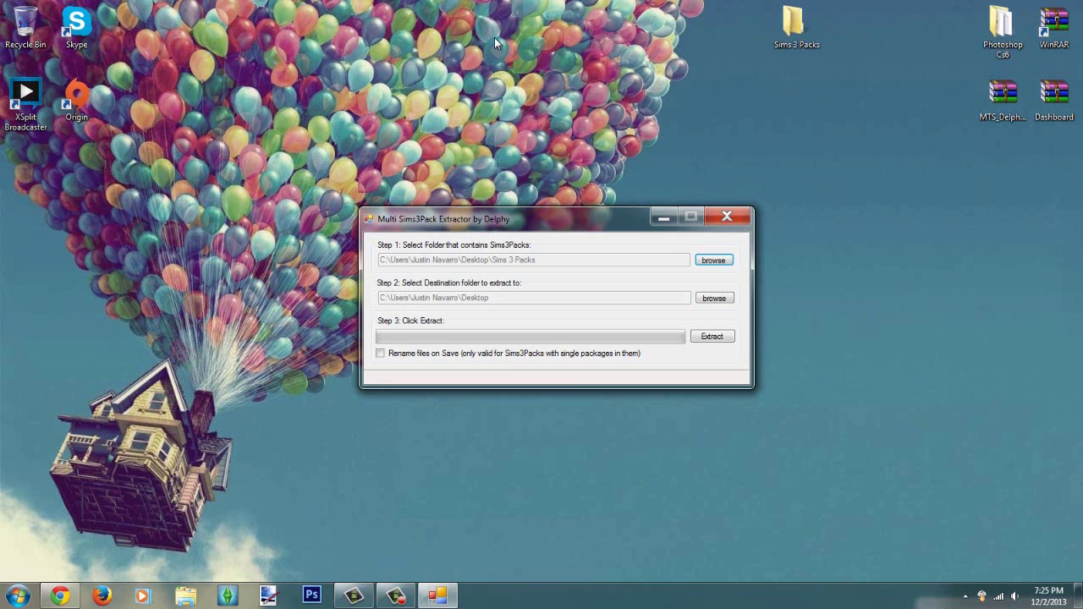
{"action": "left_click", "coordinate": [713, 260]}
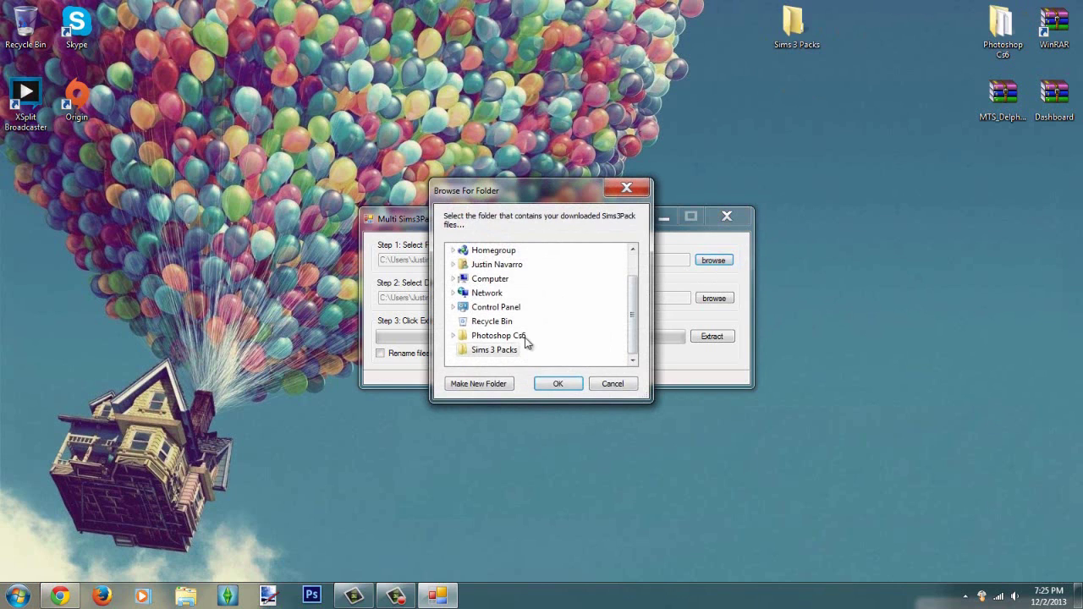
{"action": "left_click", "coordinate": [560, 385]}
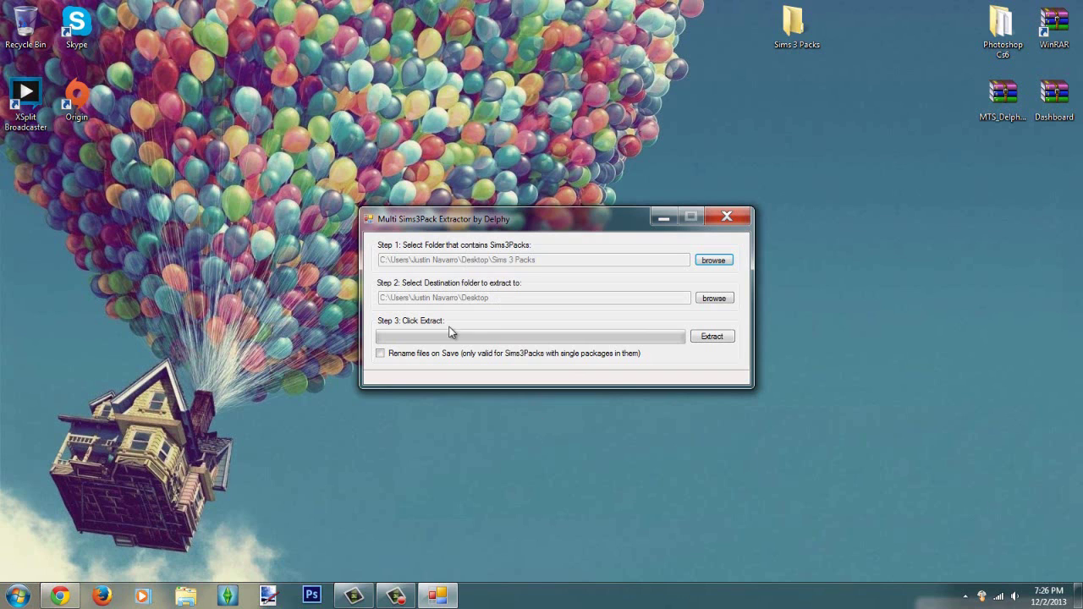
Switch to Chrome, load thesimsresource.com in a new tab and open its Sims 3 Hair downloads category
{"action": "left_click", "coordinate": [59, 595]}
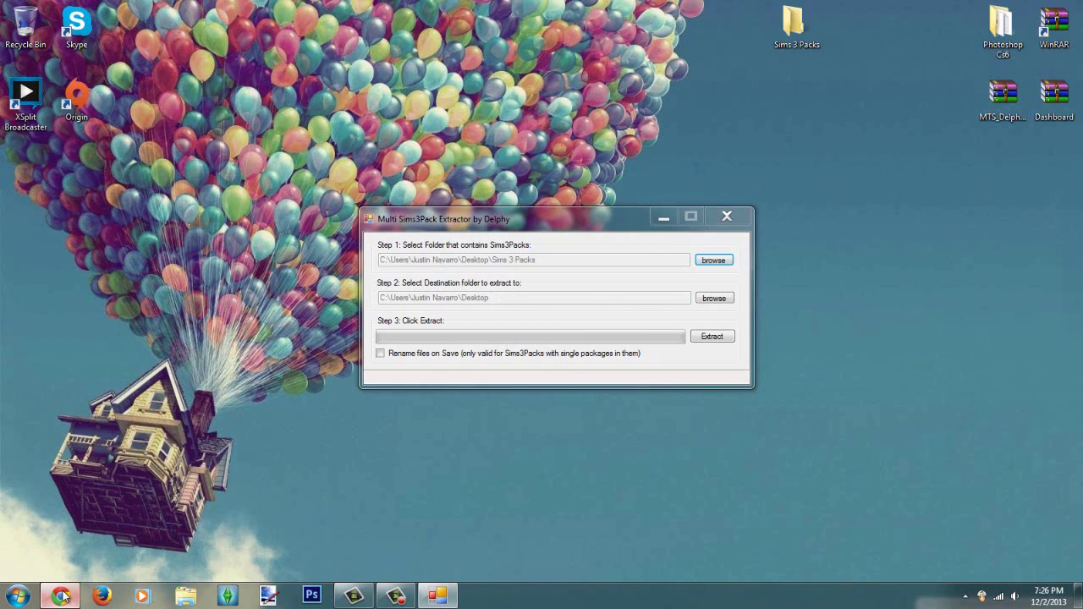
{"action": "key", "text": "ctrl+t"}
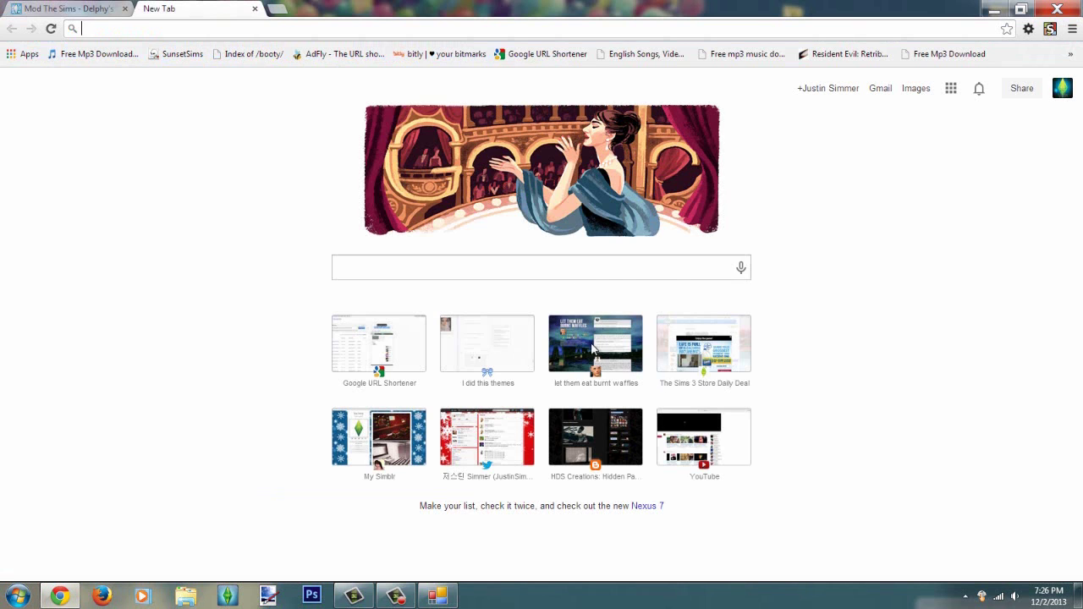
{"action": "left_click", "coordinate": [664, 260]}
{"action": "type", "text": "the si"}
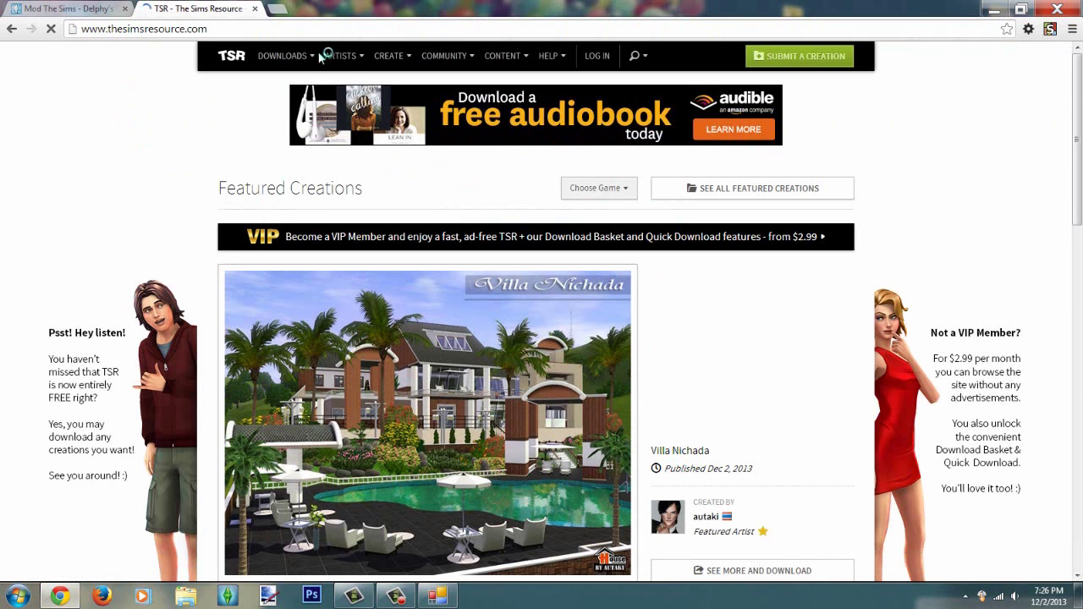
{"action": "mouse_move", "coordinate": [277, 61]}
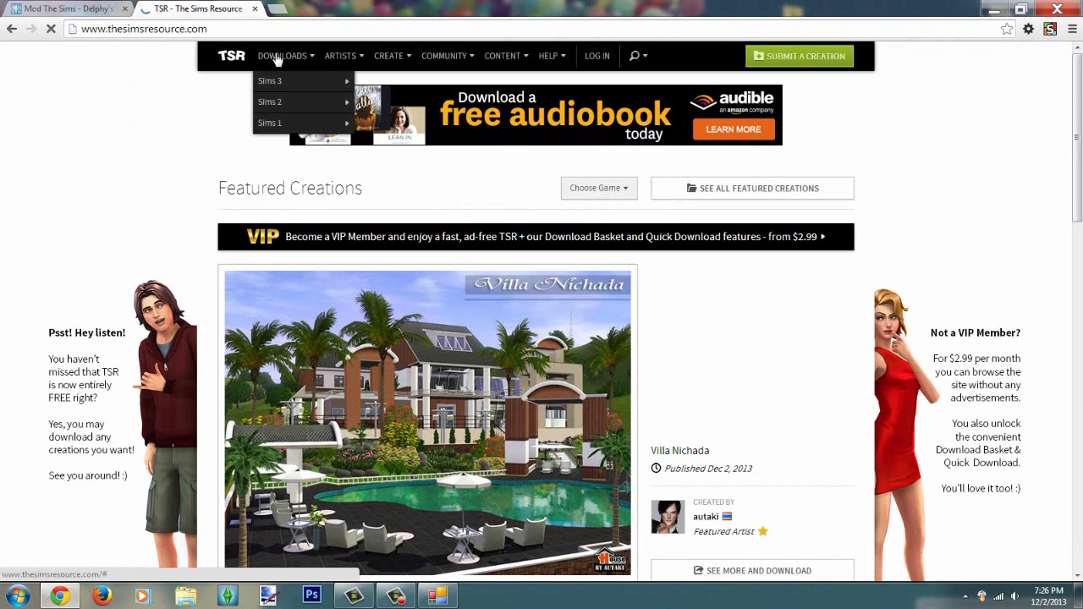
{"action": "mouse_move", "coordinate": [264, 86]}
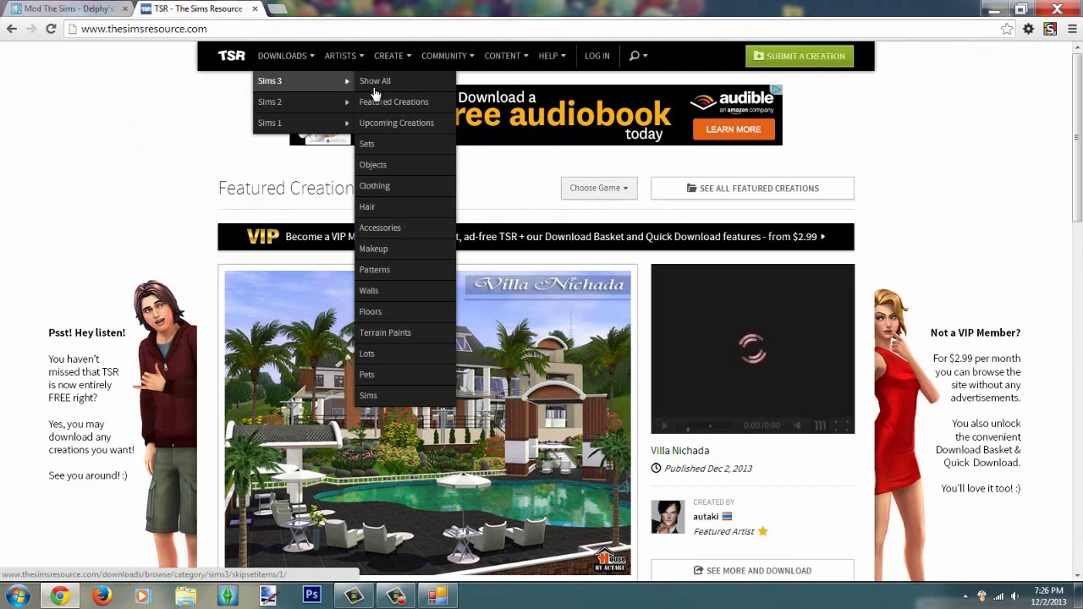
{"action": "left_click", "coordinate": [367, 210]}
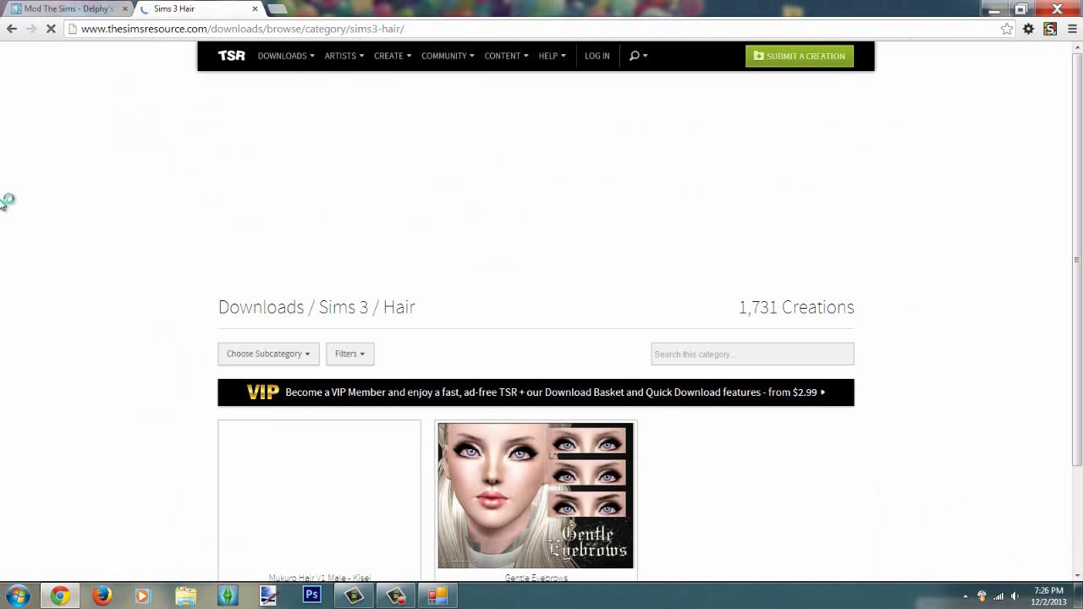
Browse the Sims 3 hair creations and go to page 8 of the listing
{"action": "scroll", "coordinate": [32, 203], "scroll_direction": "down", "scroll_amount": 2}
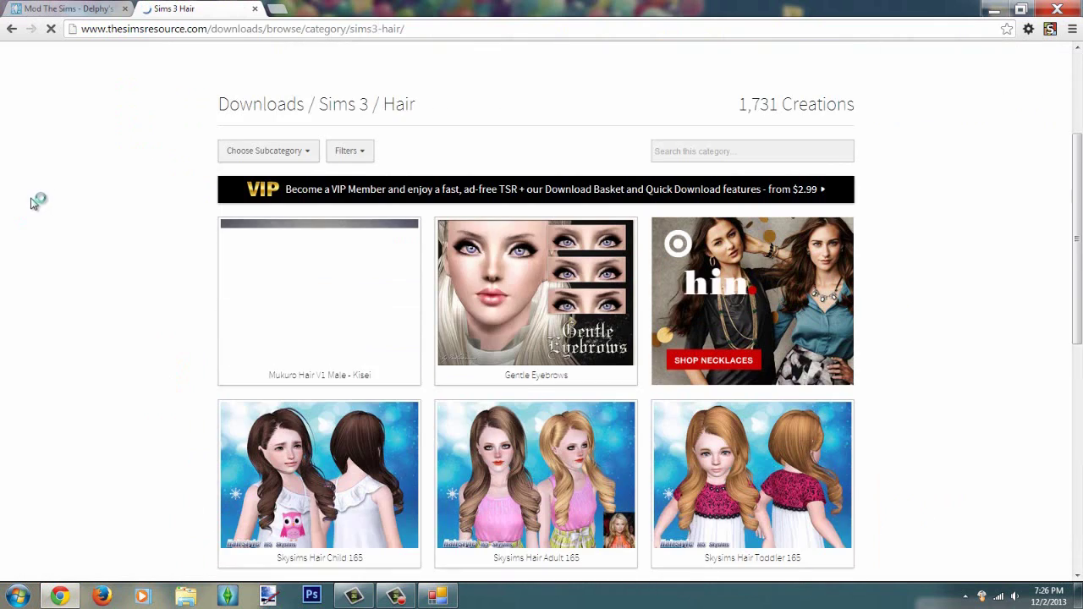
{"action": "scroll", "coordinate": [33, 203], "scroll_direction": "down", "scroll_amount": 15}
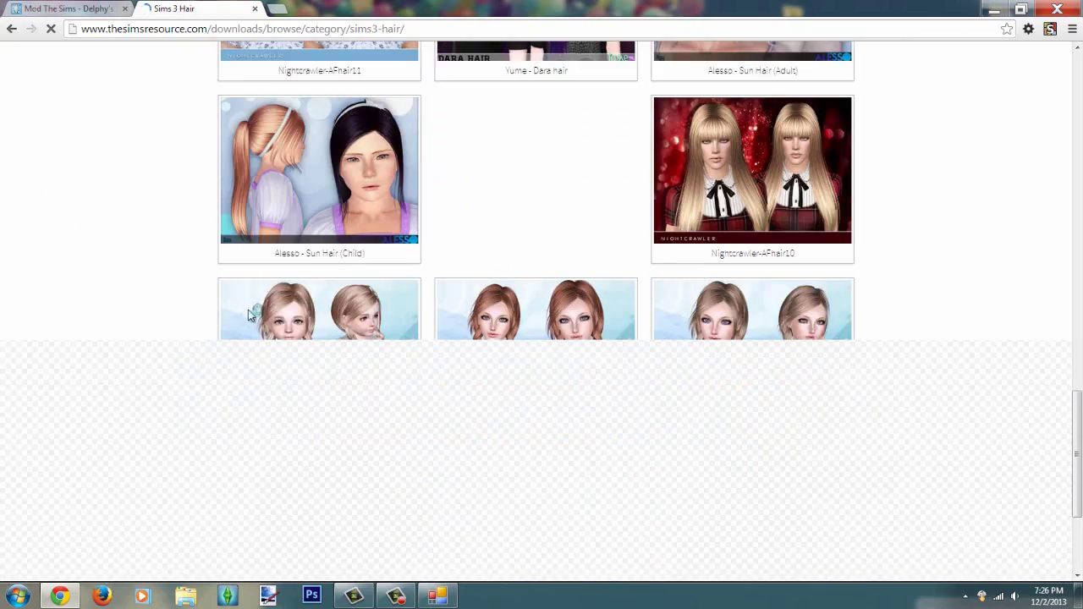
{"action": "scroll", "coordinate": [248, 309], "scroll_direction": "down", "scroll_amount": 3}
{"action": "left_click", "coordinate": [576, 353]}
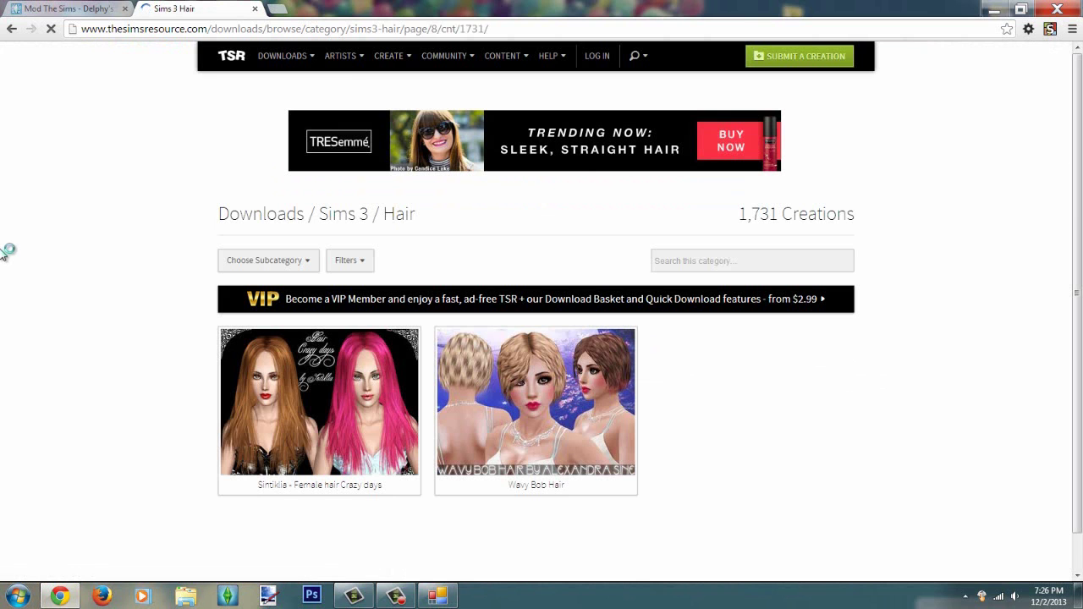
Open the Yume - Caffeine hair creation in a new tab and bring its download option into view
{"action": "scroll", "coordinate": [4, 254], "scroll_direction": "down", "scroll_amount": 3}
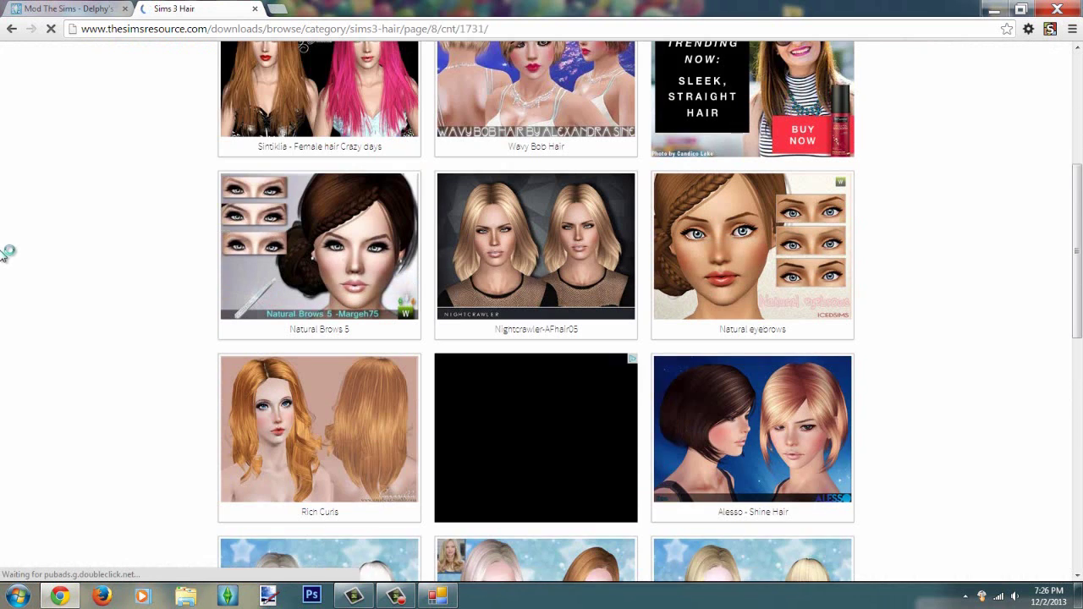
{"action": "scroll", "coordinate": [5, 254], "scroll_direction": "down", "scroll_amount": 6}
{"action": "scroll", "coordinate": [65, 266], "scroll_direction": "down", "scroll_amount": 7}
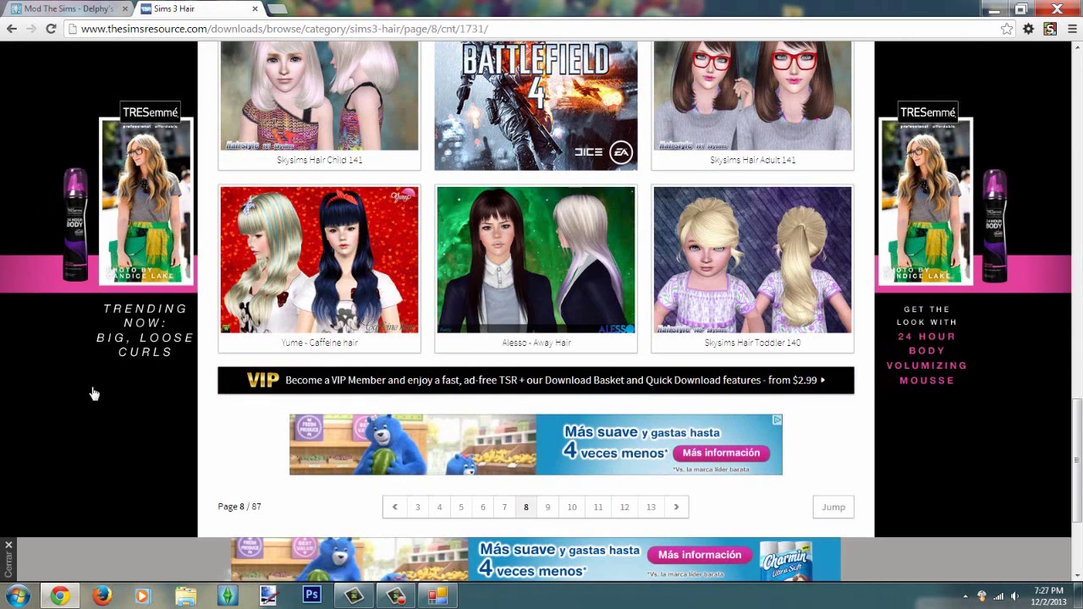
{"action": "middle_click", "coordinate": [273, 194]}
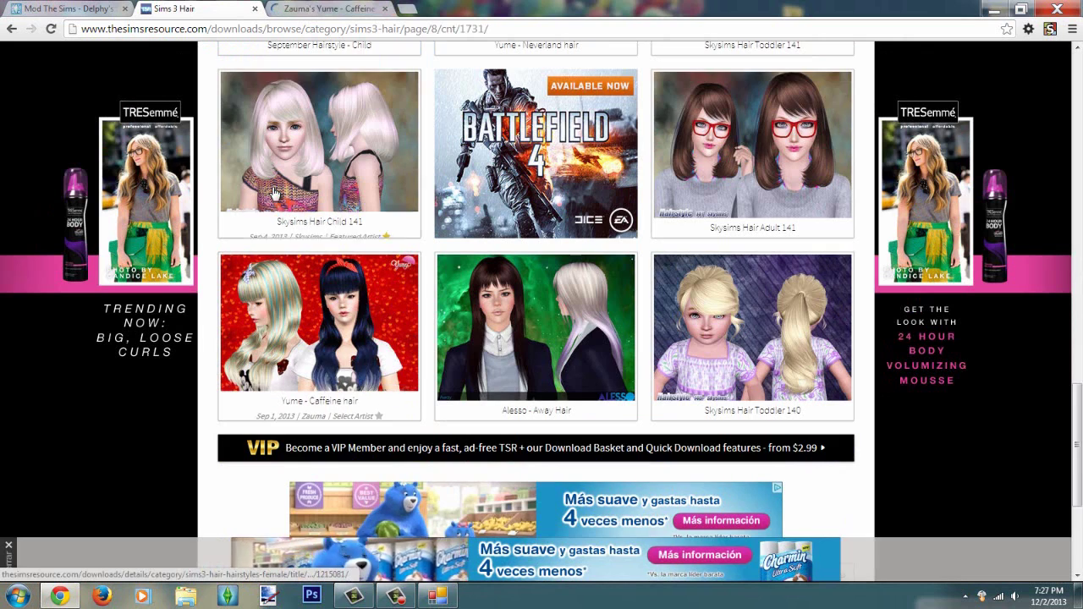
{"action": "key", "text": "ctrl+Tab"}
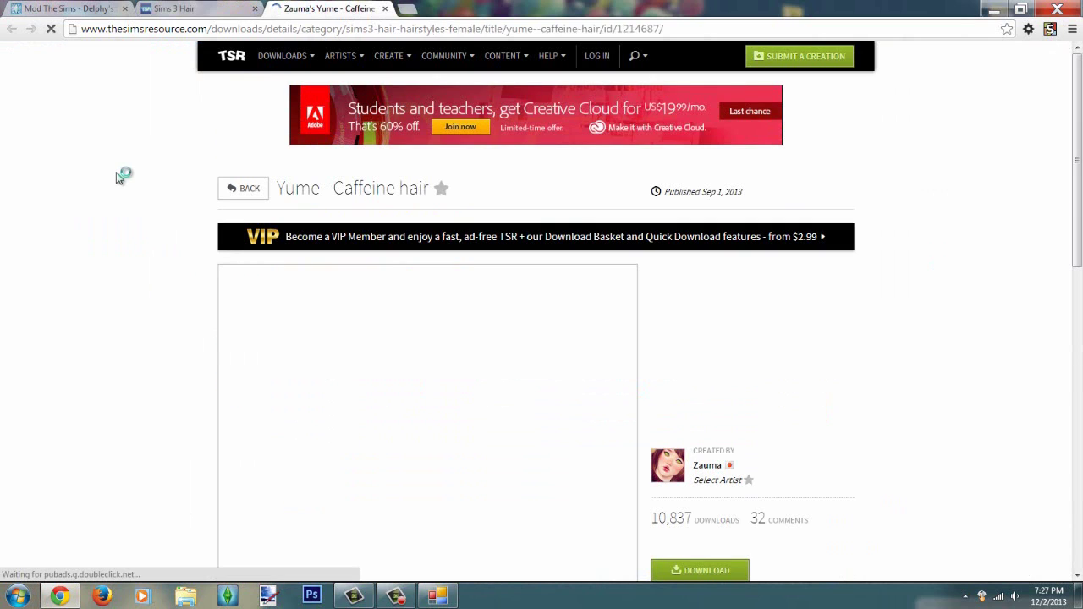
{"action": "scroll", "coordinate": [8, 198], "scroll_direction": "down", "scroll_amount": 2}
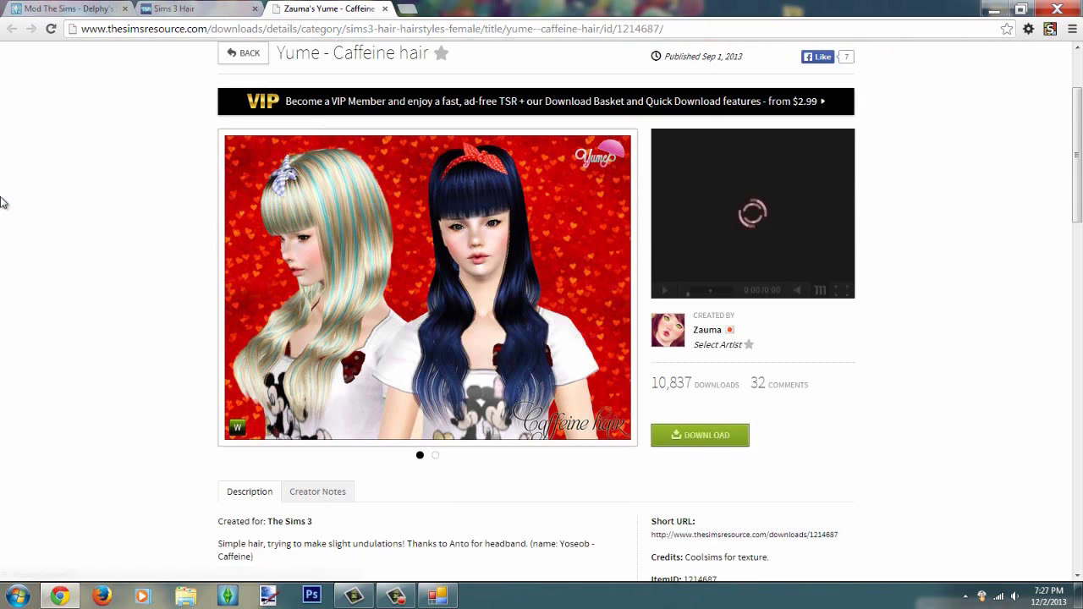
Download the Yume - Caffeine hair, minimize the browser and open the Downloads folder in Windows Explorer
{"action": "left_click", "coordinate": [690, 435]}
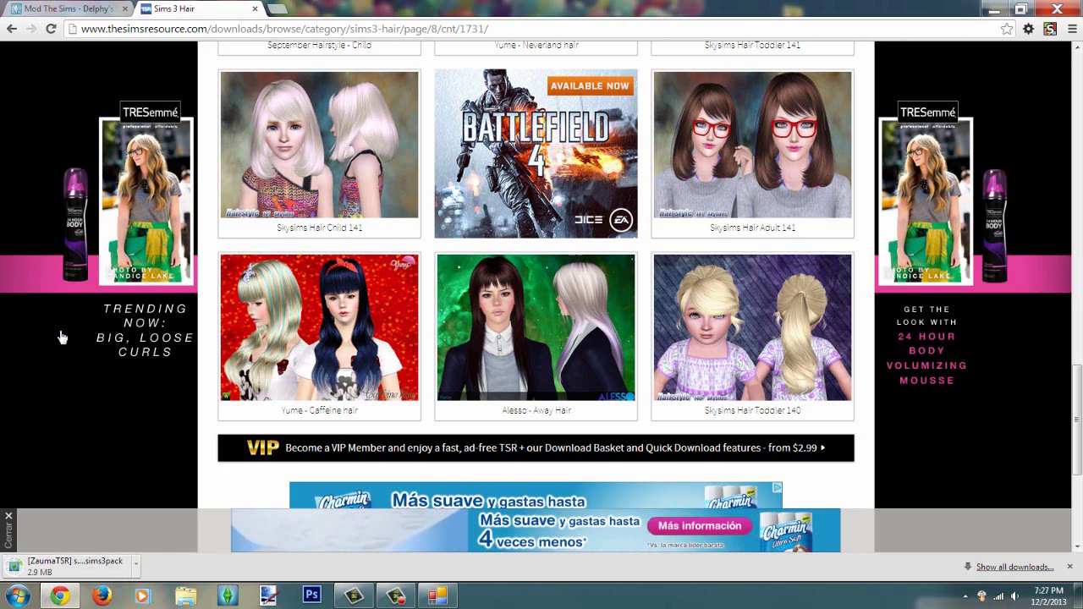
{"action": "left_click", "coordinate": [998, 9]}
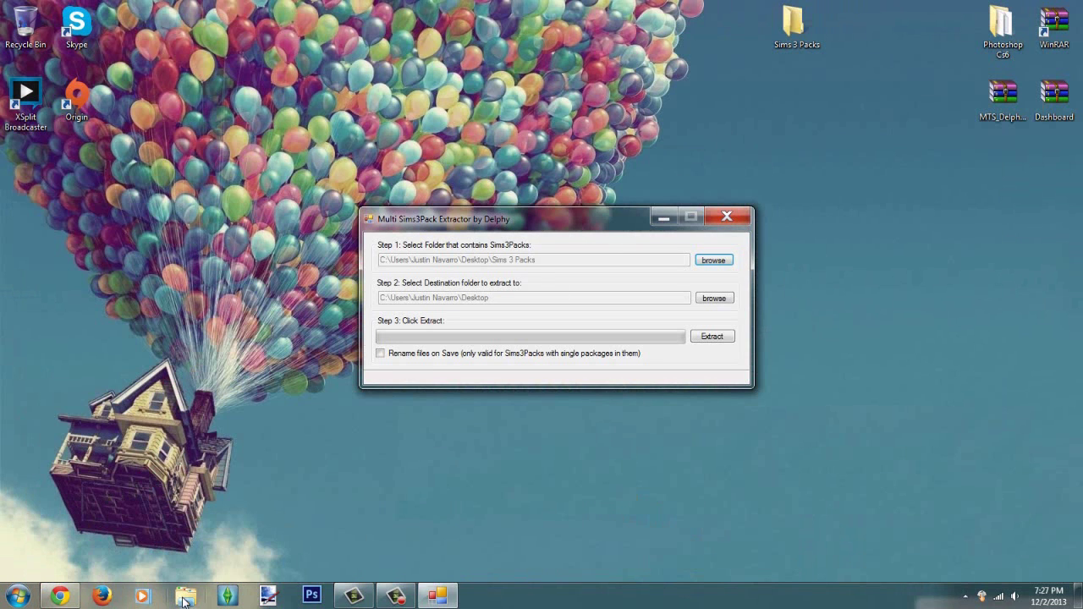
{"action": "left_click", "coordinate": [184, 599]}
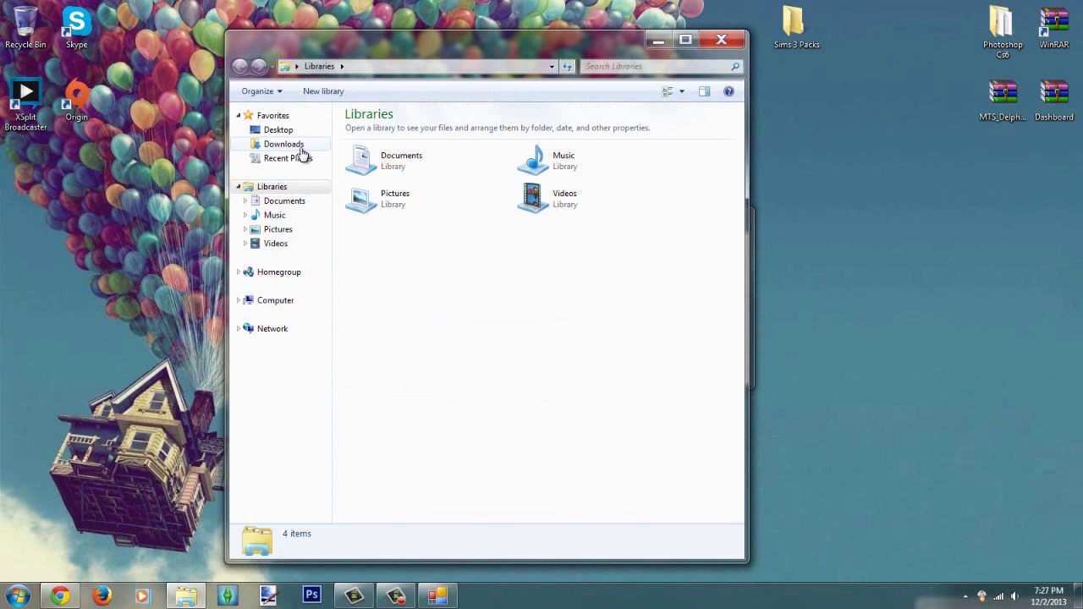
{"action": "left_click", "coordinate": [286, 144]}
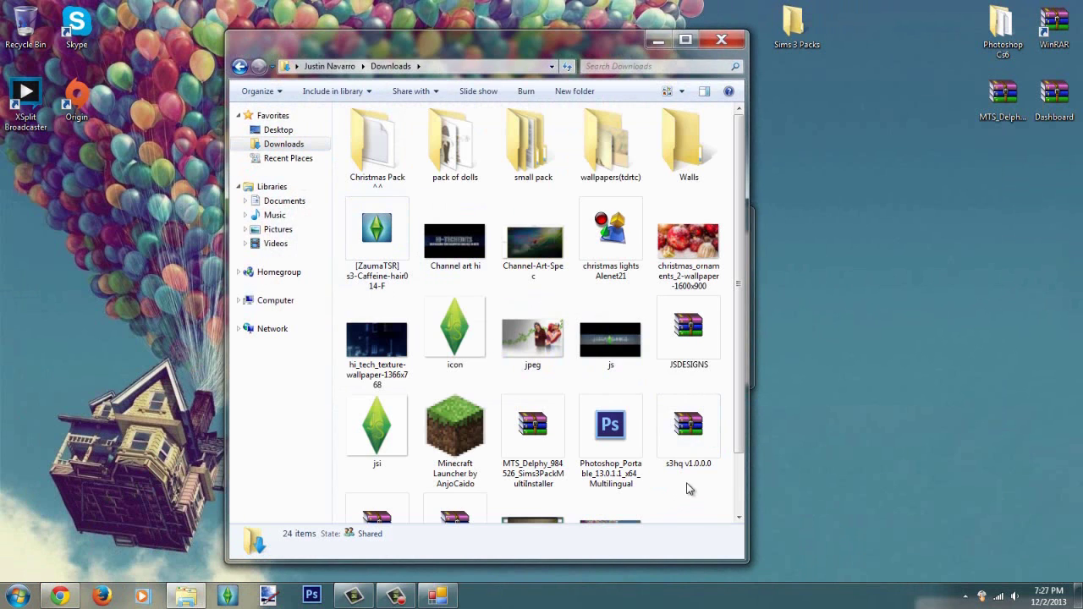
Move the downloaded [ZaumaTSR] s3-Caffeine-hair014-F file into the Sims 3 Packs folder on the desktop and close the Downloads window
{"action": "scroll", "coordinate": [690, 489], "scroll_direction": "down", "scroll_amount": 1}
{"action": "left_click", "coordinate": [385, 188]}
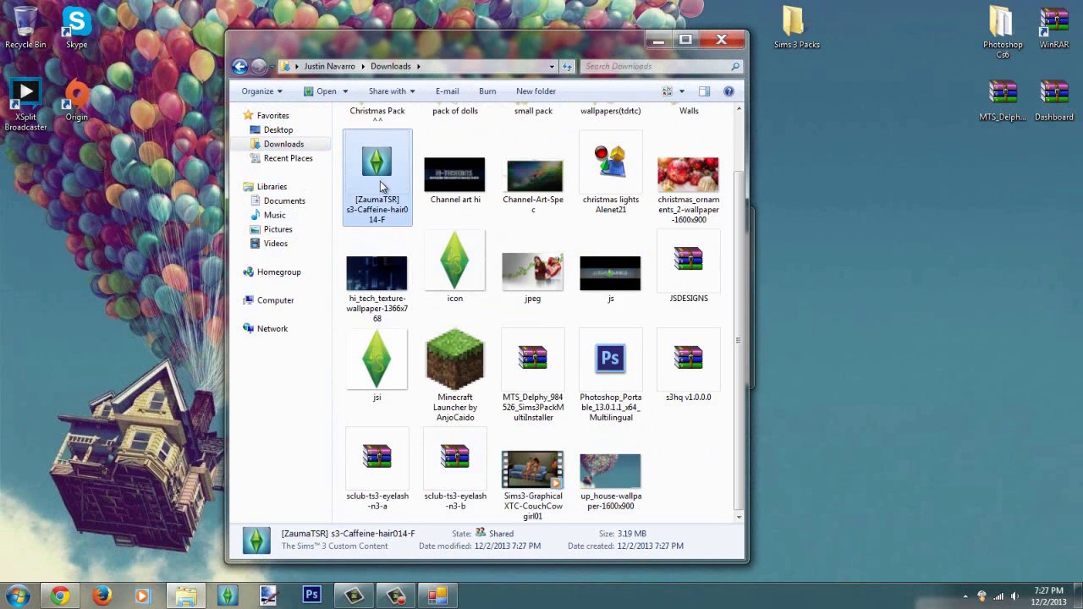
{"action": "scroll", "coordinate": [414, 214], "scroll_direction": "up", "scroll_amount": 1}
{"action": "left_click_drag", "start_coordinate": [398, 42], "coordinate": [217, 44]}
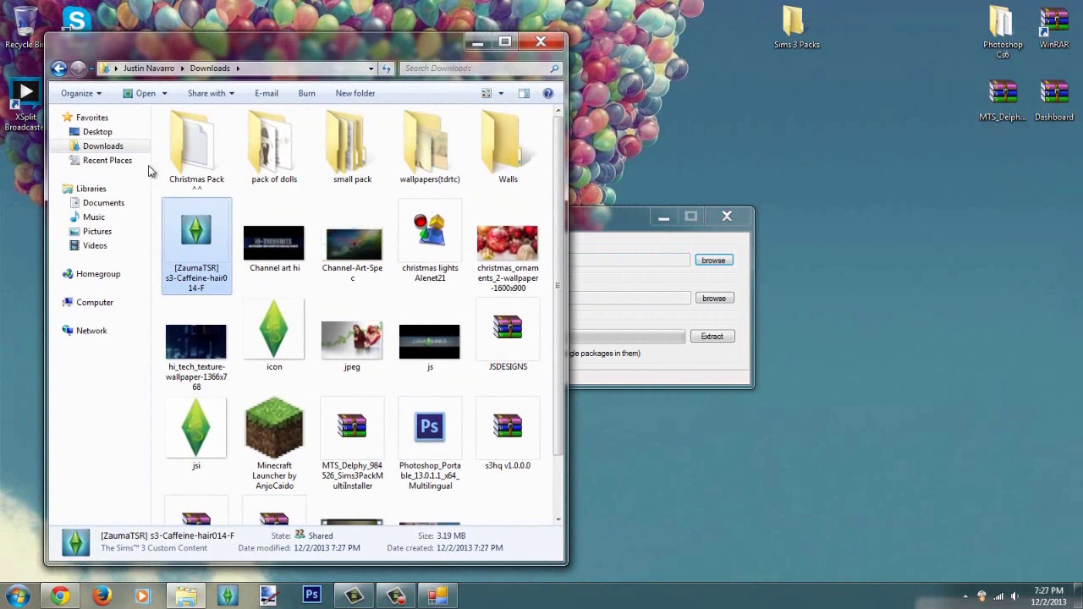
{"action": "left_click_drag", "start_coordinate": [195, 266], "coordinate": [789, 40]}
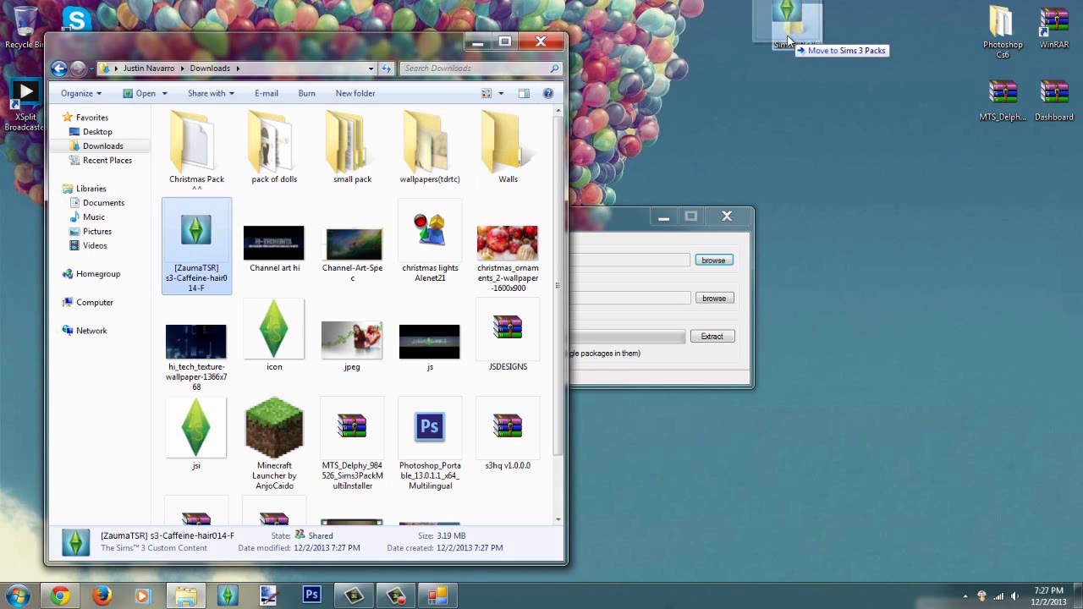
{"action": "left_click_drag", "start_coordinate": [788, 40], "coordinate": [788, 39]}
{"action": "left_click", "coordinate": [541, 41]}
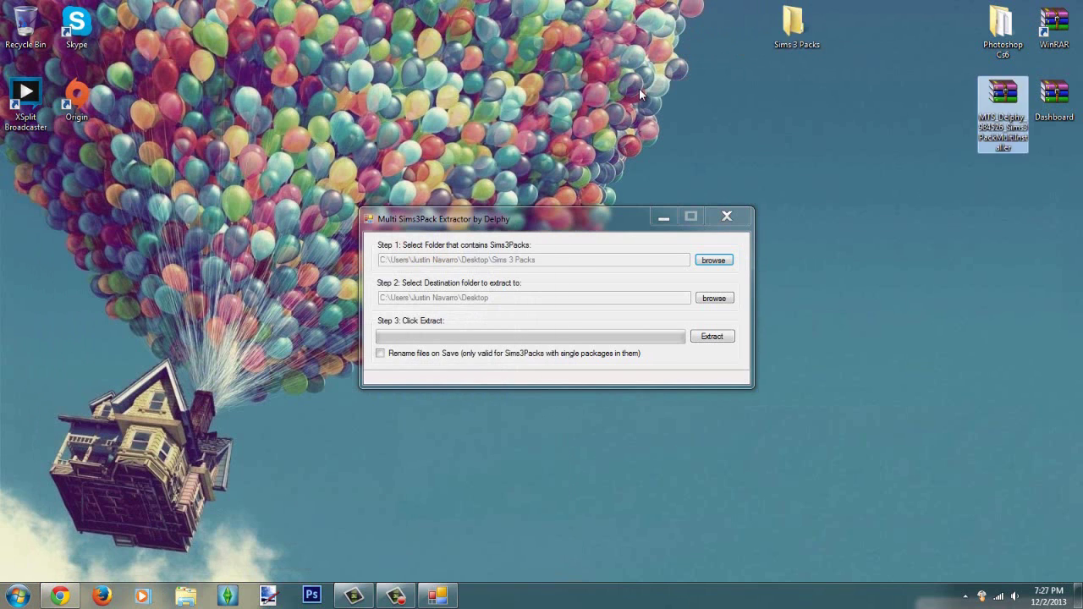
Check the Sims 3 Packs folder, extract its Sims3Pack to the desktop, move the extracted package to open desktop space and close the extractor
{"action": "double_click", "coordinate": [802, 34]}
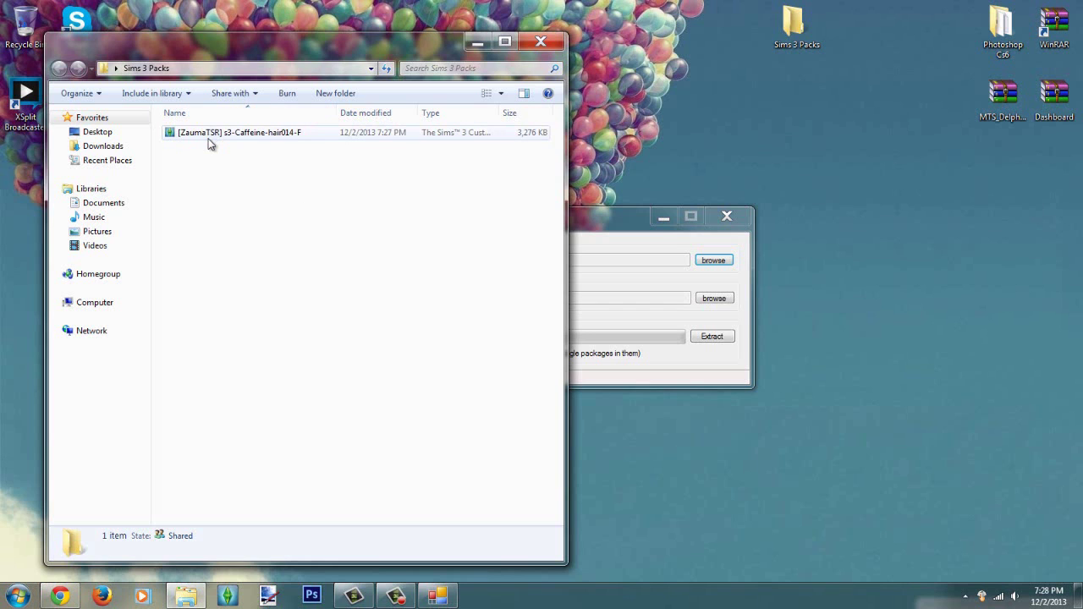
{"action": "left_click", "coordinate": [468, 41]}
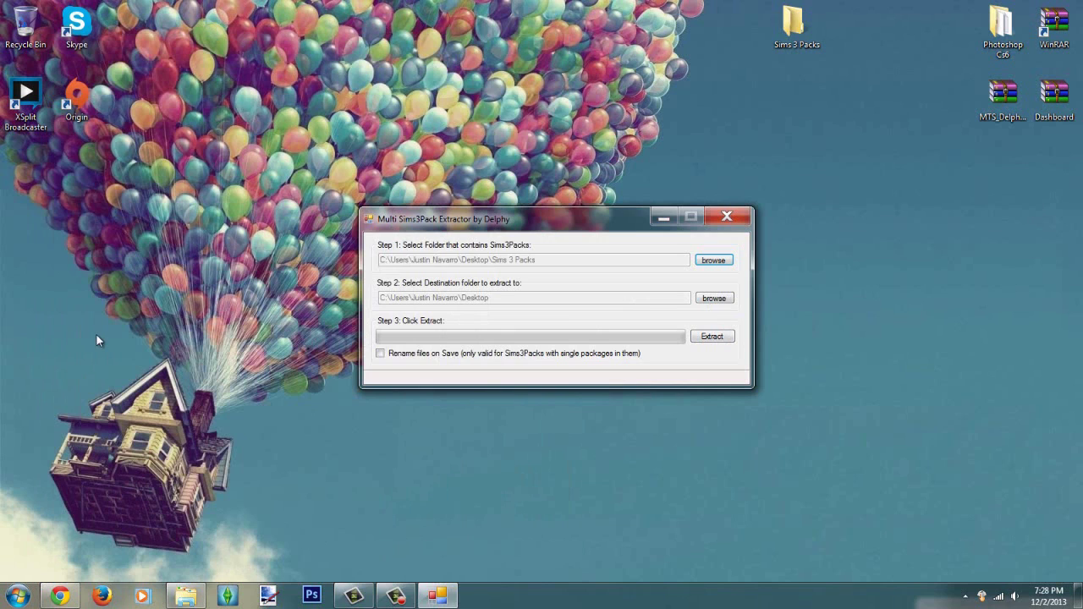
{"action": "left_click", "coordinate": [713, 338]}
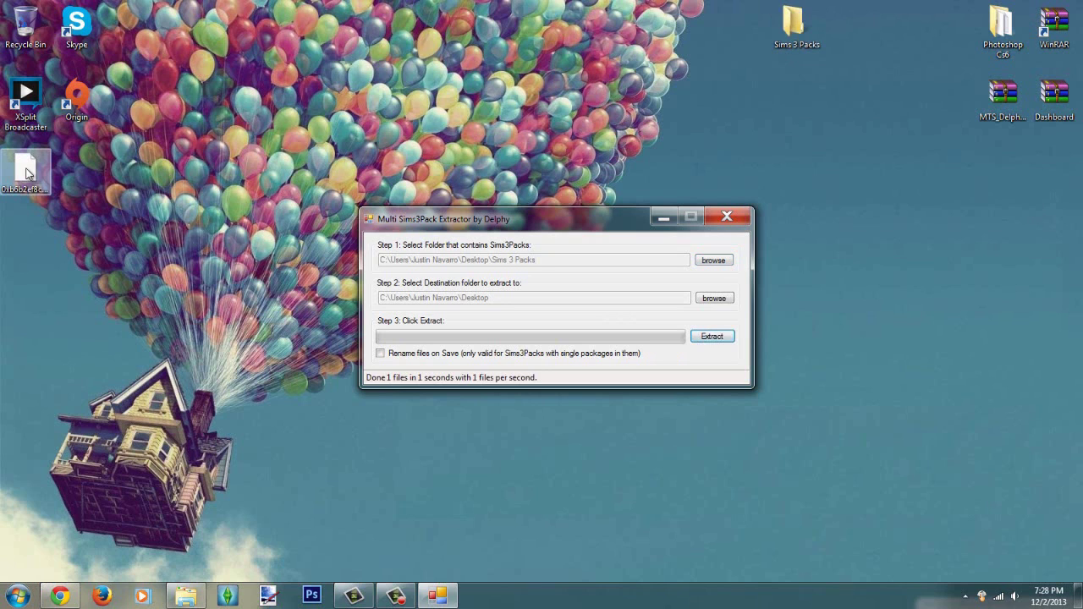
{"action": "left_click_drag", "start_coordinate": [34, 176], "coordinate": [331, 40]}
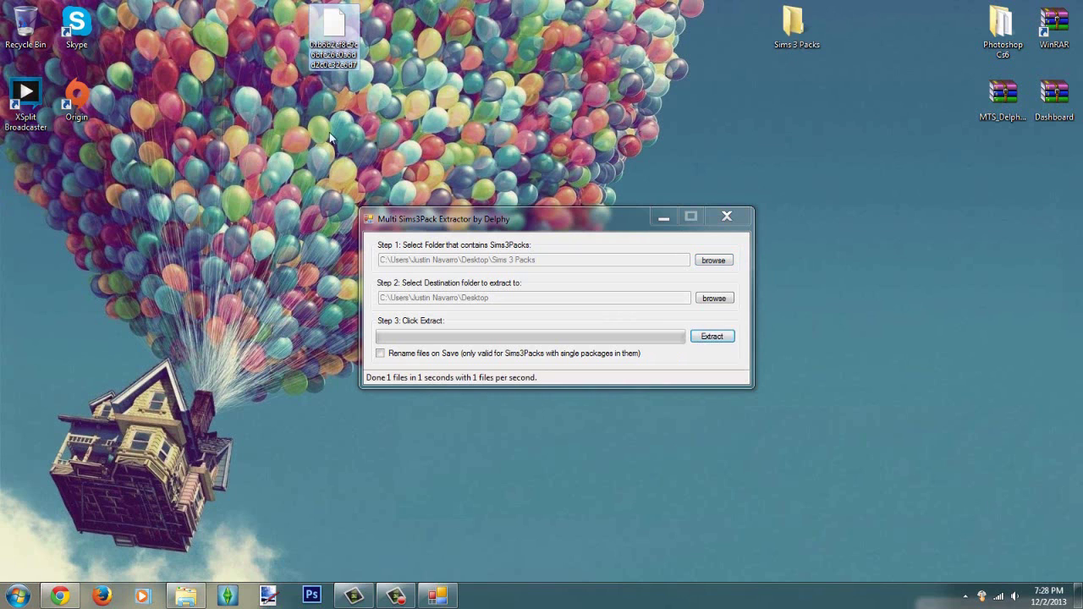
{"action": "left_click", "coordinate": [720, 218]}
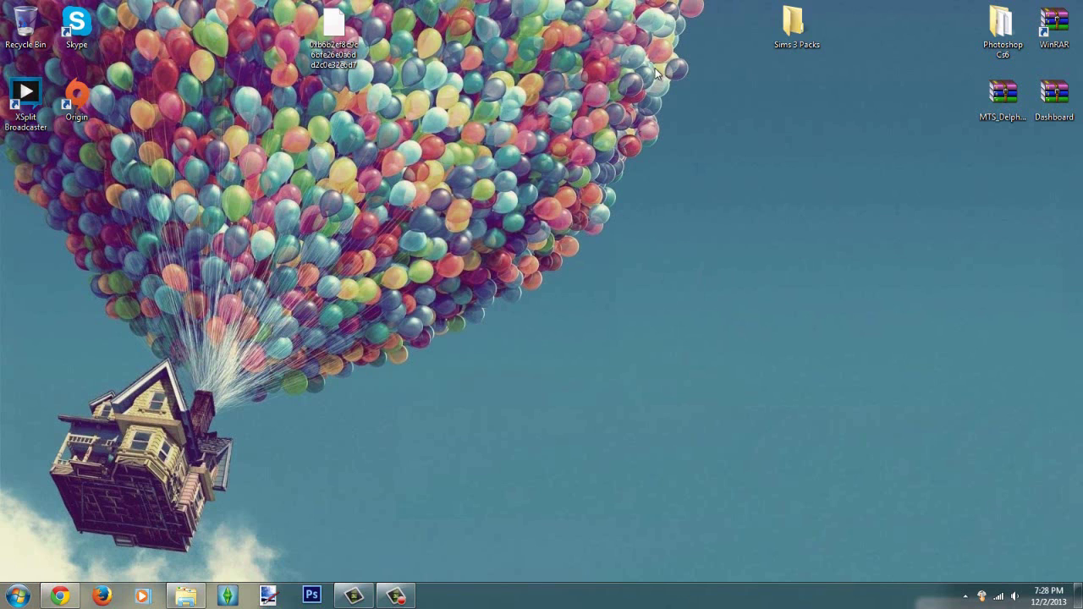
Copy the file name of the Caffeine hair Sims3Pack in the Sims 3 Packs folder without changing it, and close the folder
{"action": "double_click", "coordinate": [817, 30]}
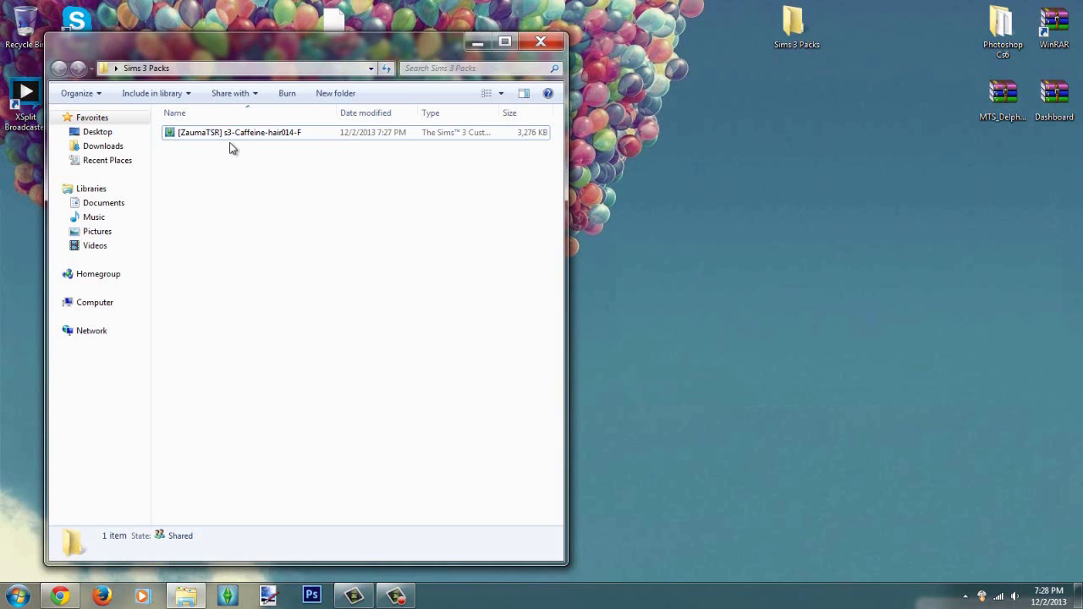
{"action": "left_click", "coordinate": [212, 133]}
{"action": "right_click", "coordinate": [211, 133]}
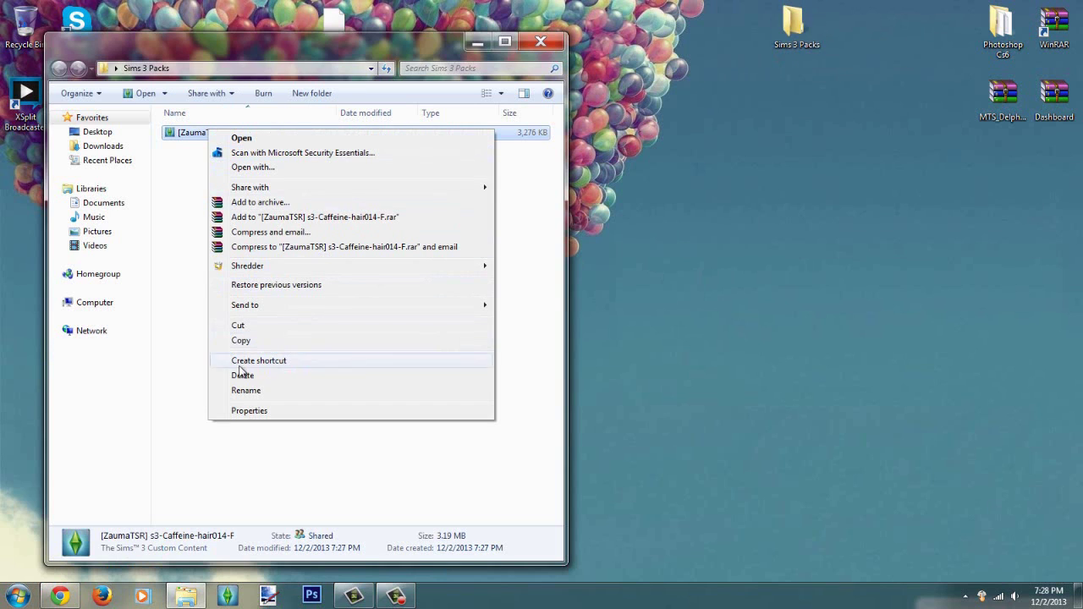
{"action": "left_click", "coordinate": [273, 391]}
{"action": "key", "text": "ctrl+c"}
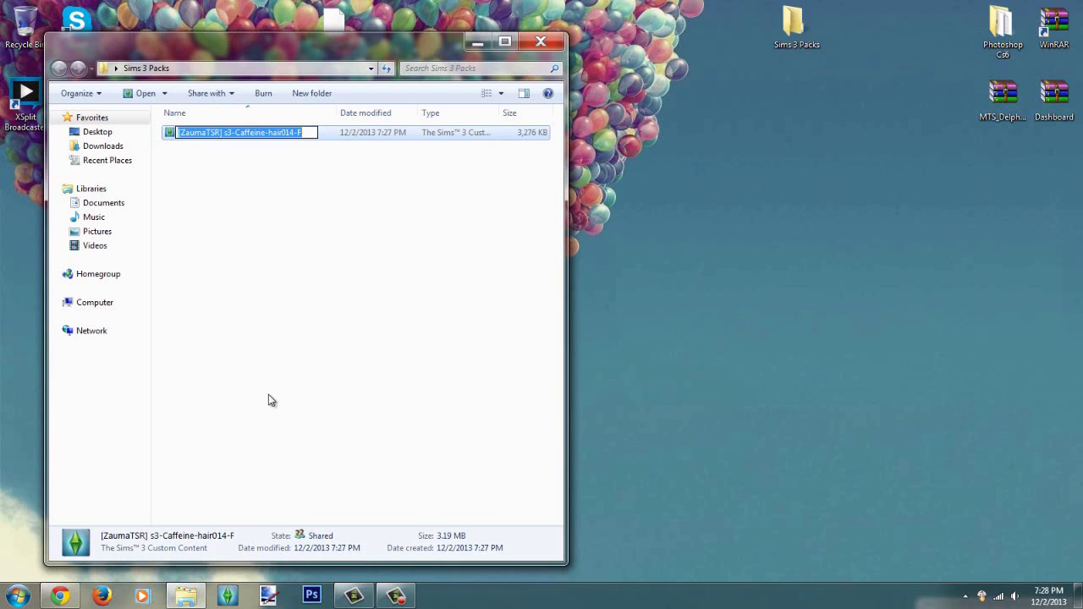
{"action": "left_click", "coordinate": [313, 399]}
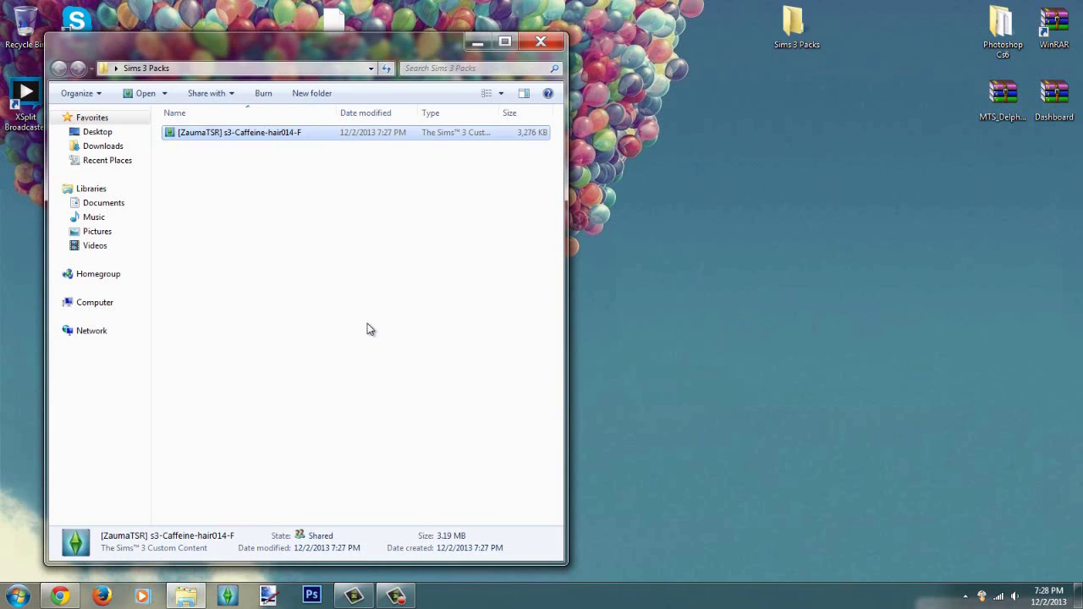
{"action": "left_click", "coordinate": [541, 41]}
Rename the extracted package on the desktop with the copied name [ZaumaTSR] s3-Caffeine-hair014-F
{"action": "right_click", "coordinate": [338, 29]}
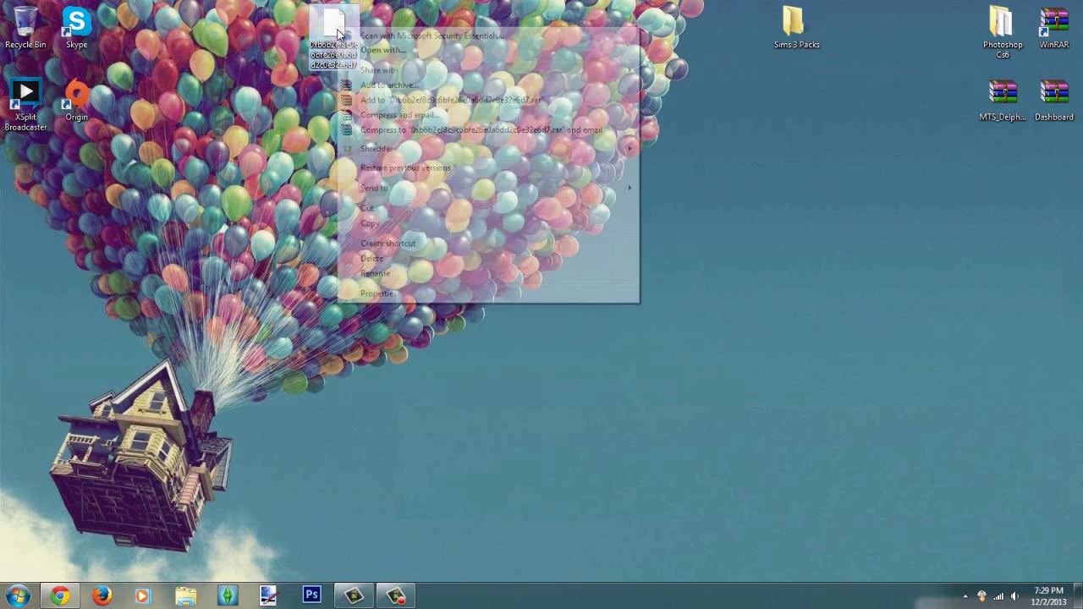
{"action": "left_click", "coordinate": [362, 274]}
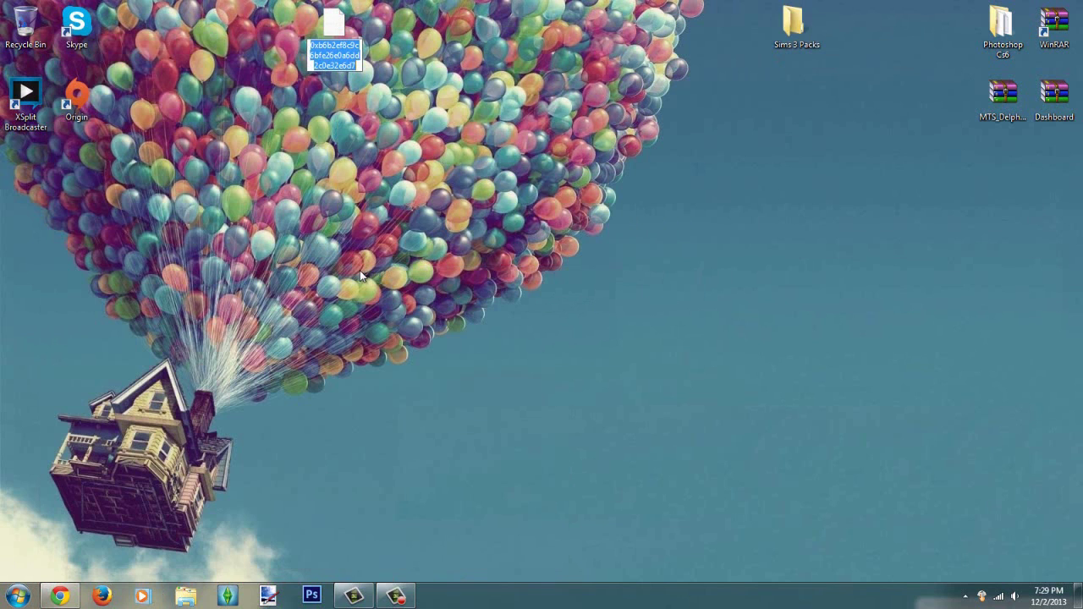
{"action": "key", "text": "ctrl+v"}
{"action": "key", "text": "Return"}
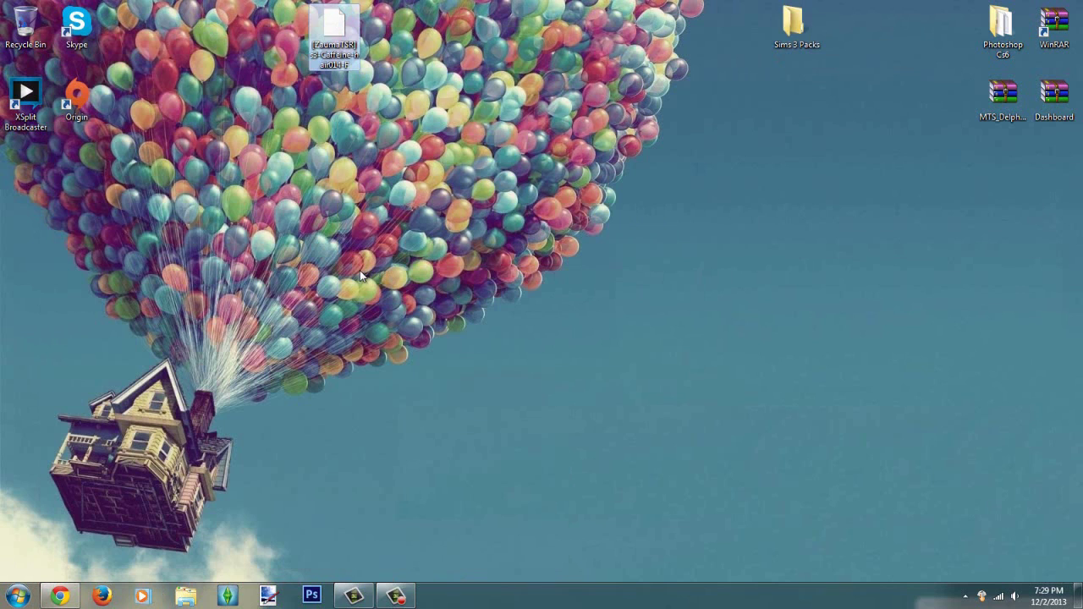
{"action": "left_click", "coordinate": [359, 269]}
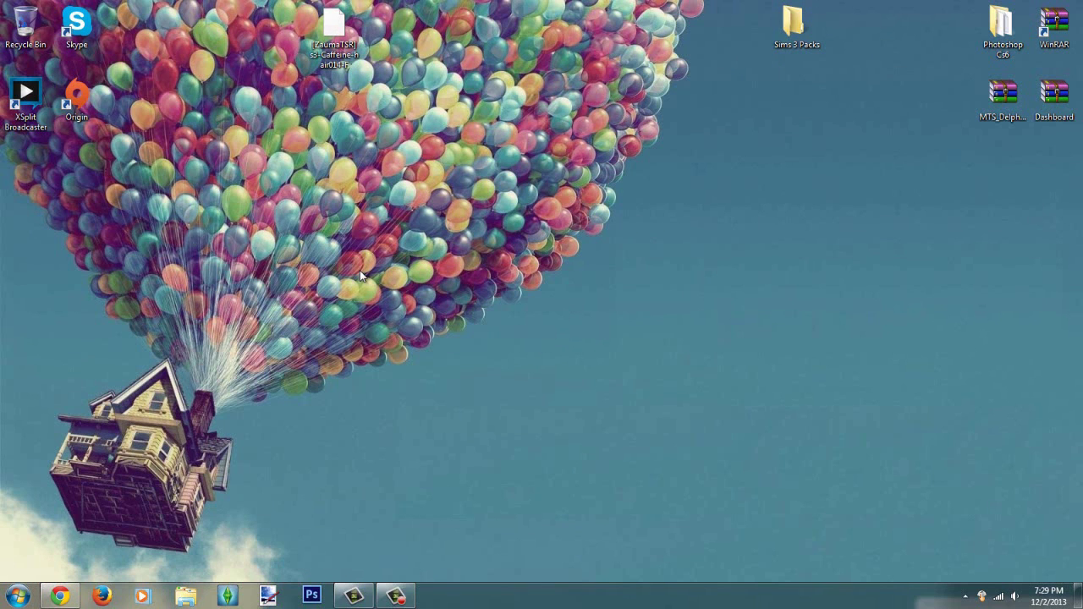
Move the renamed package from the desktop into Documents > Electronic Arts > The Sims 3 > Mods > Packages and close the window
{"action": "left_click", "coordinate": [185, 595]}
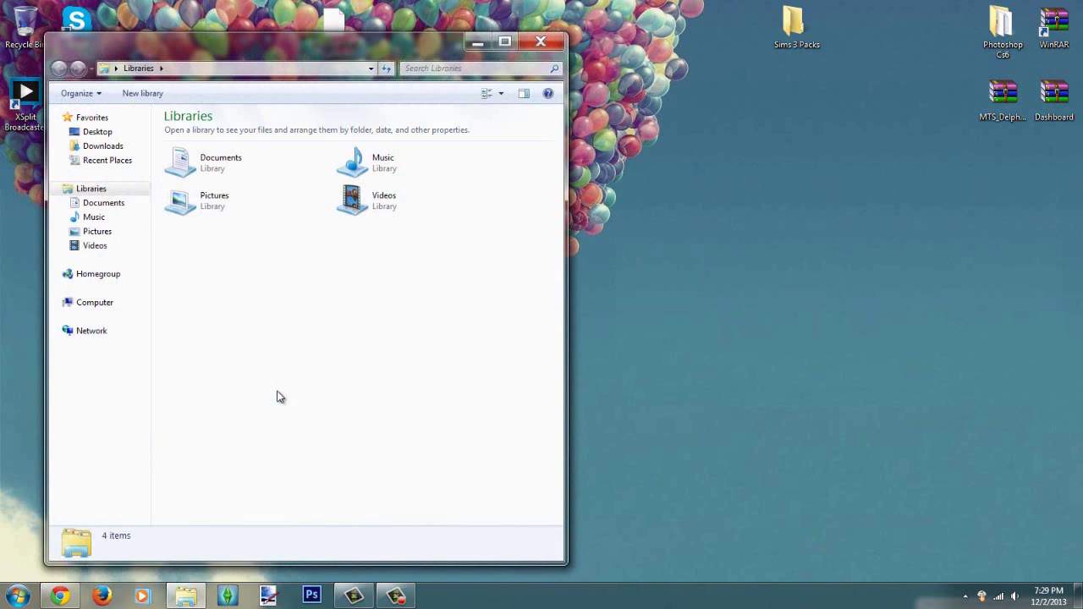
{"action": "double_click", "coordinate": [186, 164]}
{"action": "double_click", "coordinate": [182, 240]}
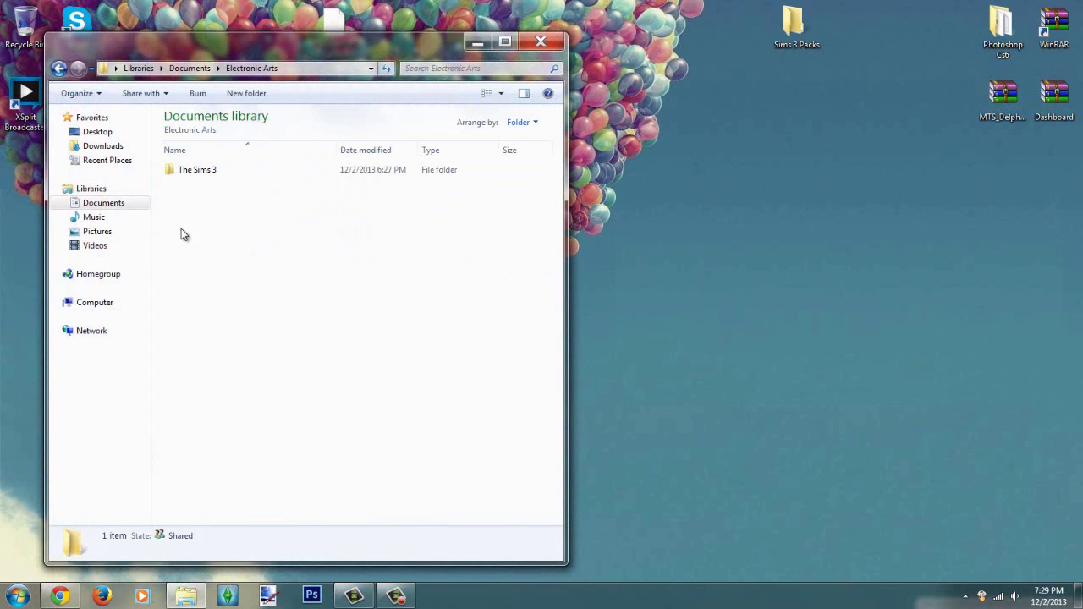
{"action": "double_click", "coordinate": [190, 170]}
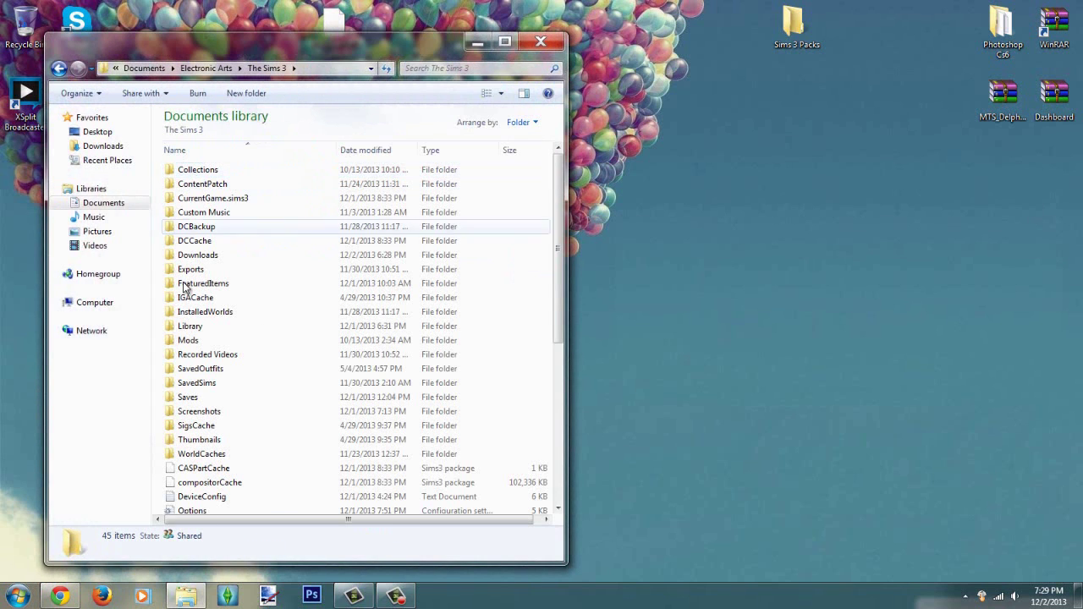
{"action": "double_click", "coordinate": [191, 342]}
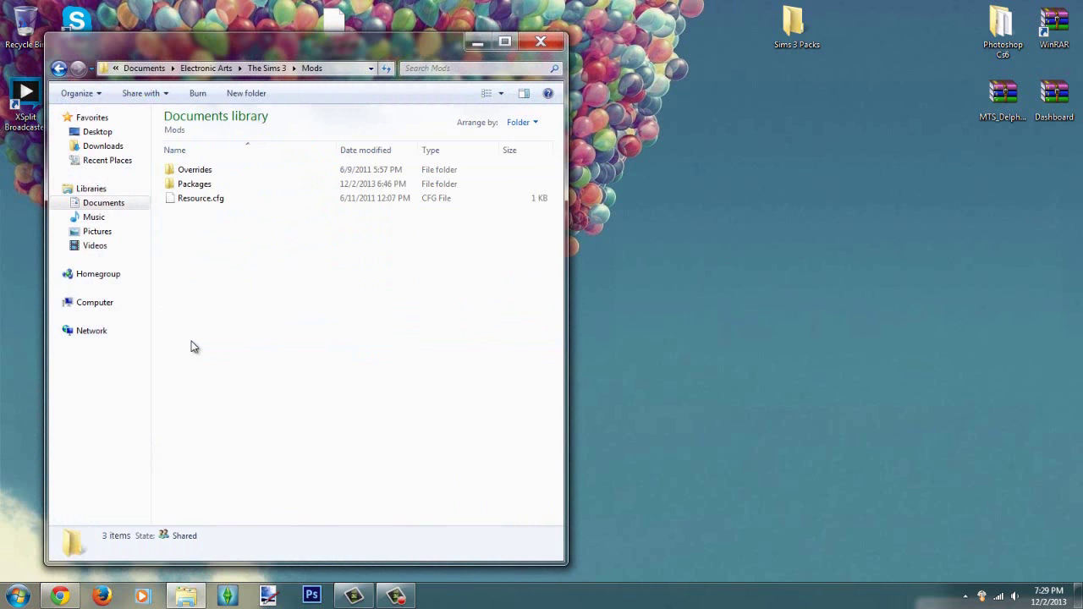
{"action": "double_click", "coordinate": [214, 186]}
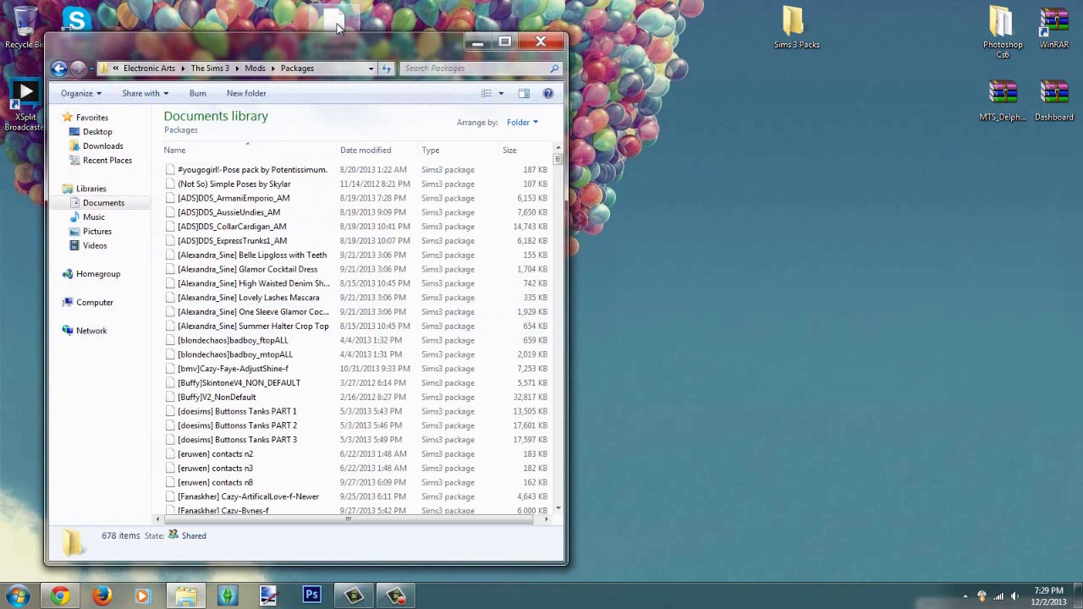
{"action": "left_click_drag", "start_coordinate": [338, 22], "coordinate": [362, 212]}
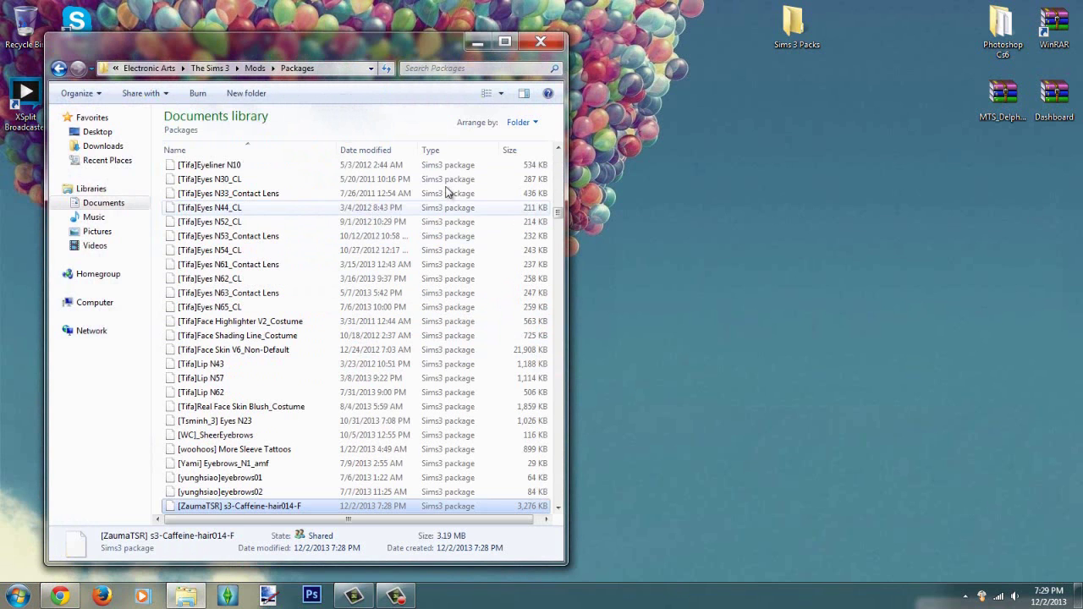
{"action": "left_click", "coordinate": [542, 42]}
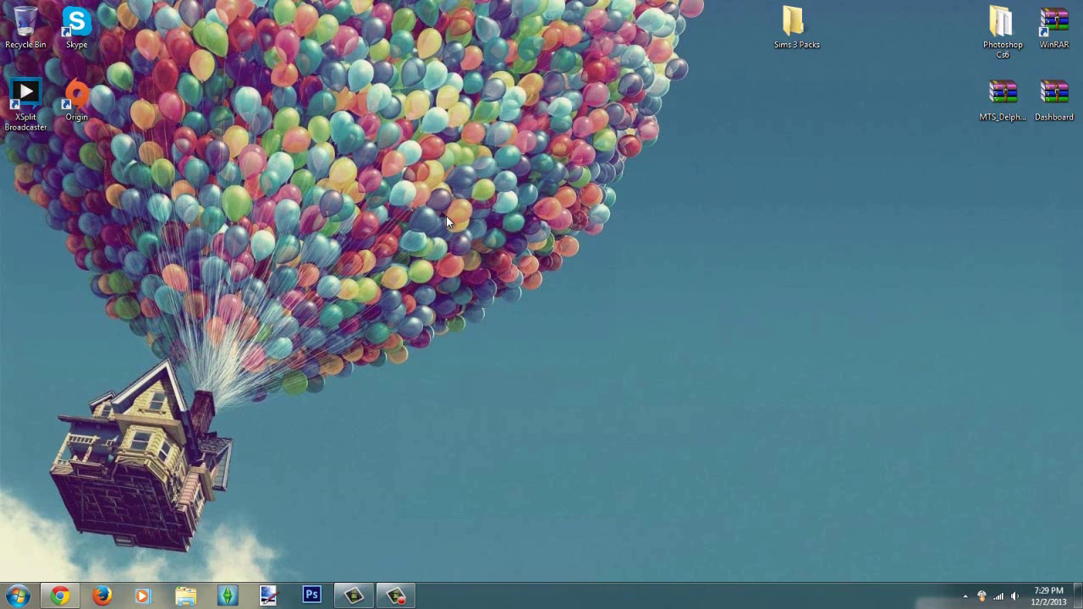
Delete the original Caffeine hair Sims3Pack from the Sims 3 Packs folder and empty the Recycle Bin
{"action": "double_click", "coordinate": [804, 38]}
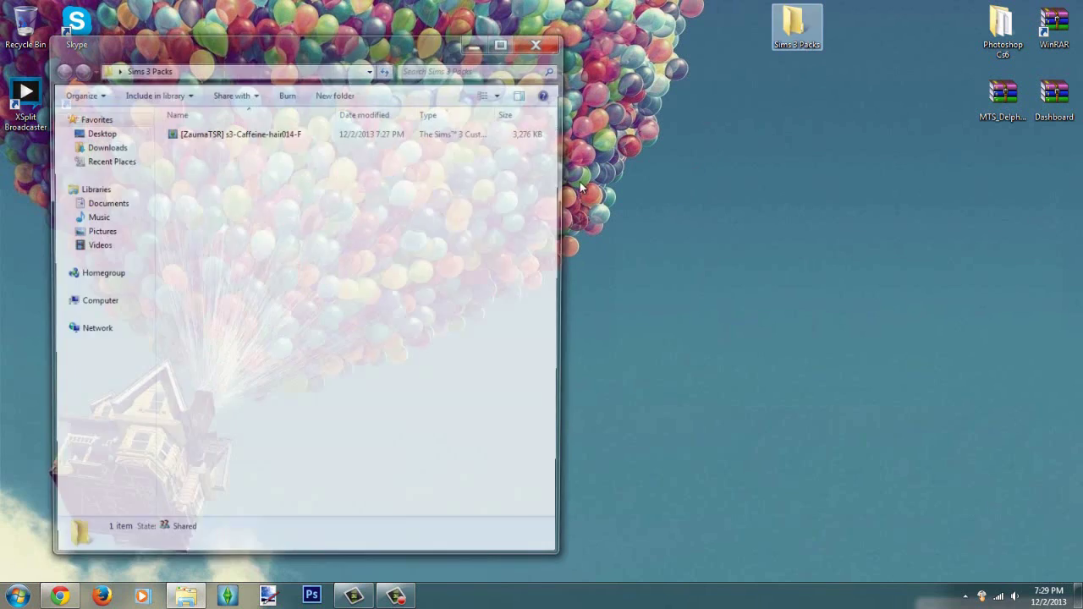
{"action": "left_click_drag", "start_coordinate": [236, 132], "coordinate": [29, 32]}
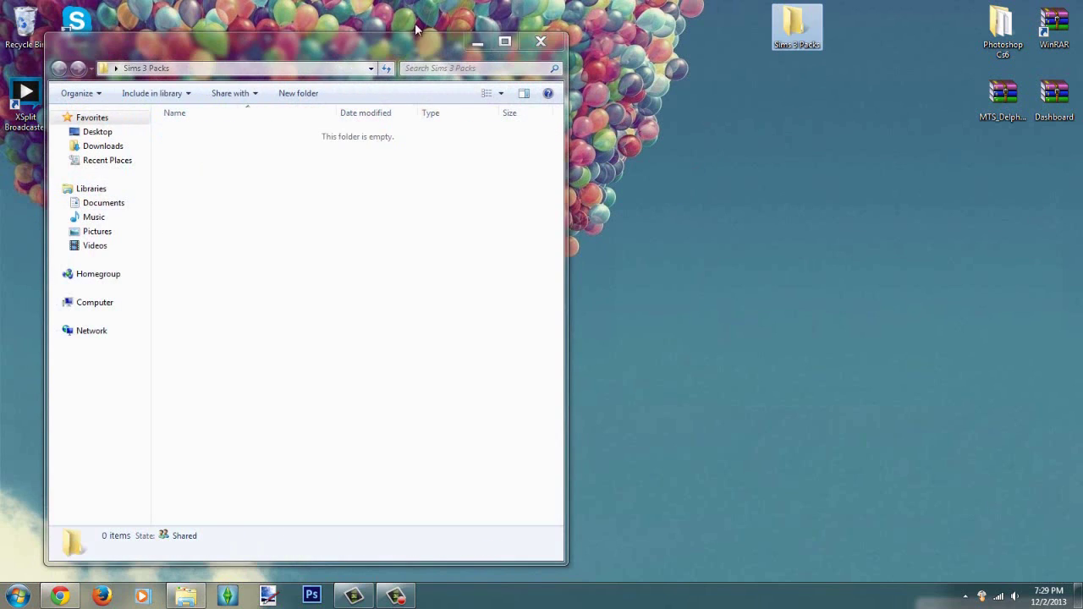
{"action": "left_click", "coordinate": [538, 41]}
{"action": "double_click", "coordinate": [25, 25]}
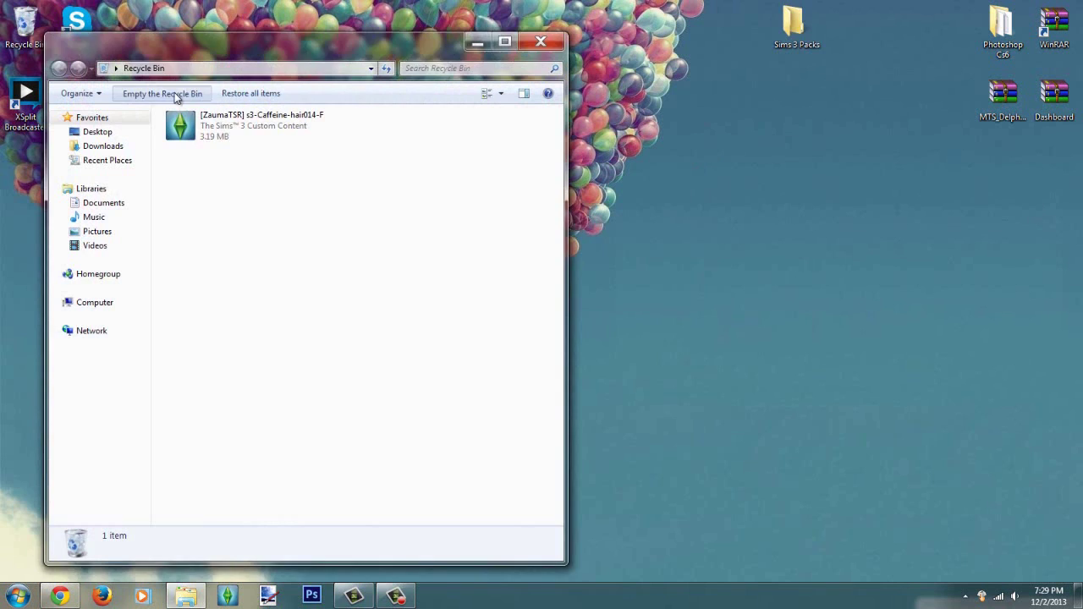
{"action": "left_click", "coordinate": [213, 93]}
{"action": "left_click", "coordinate": [592, 352]}
{"action": "left_click", "coordinate": [541, 42]}
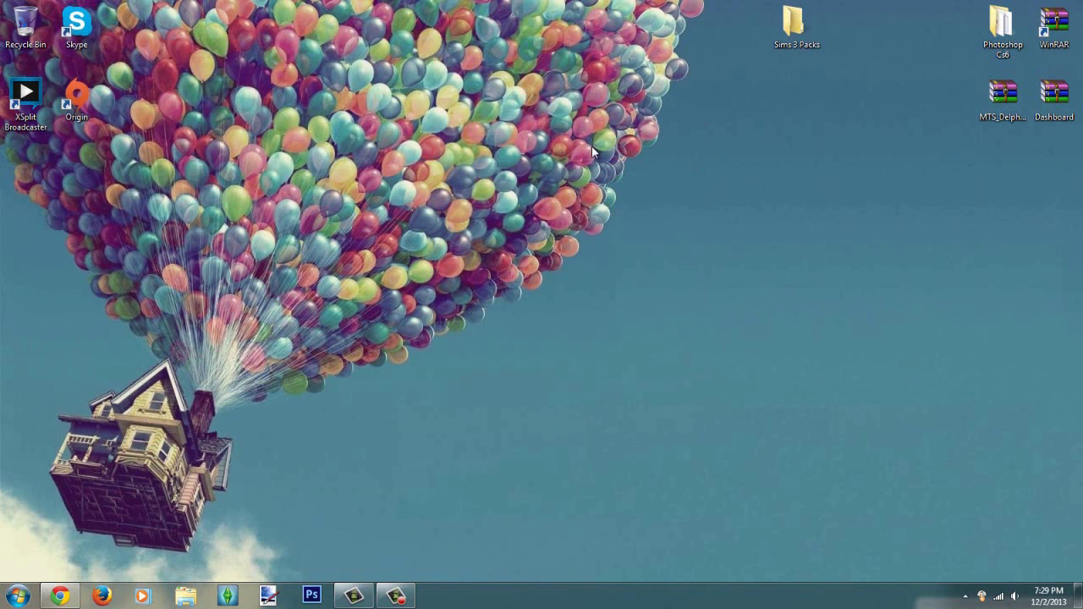